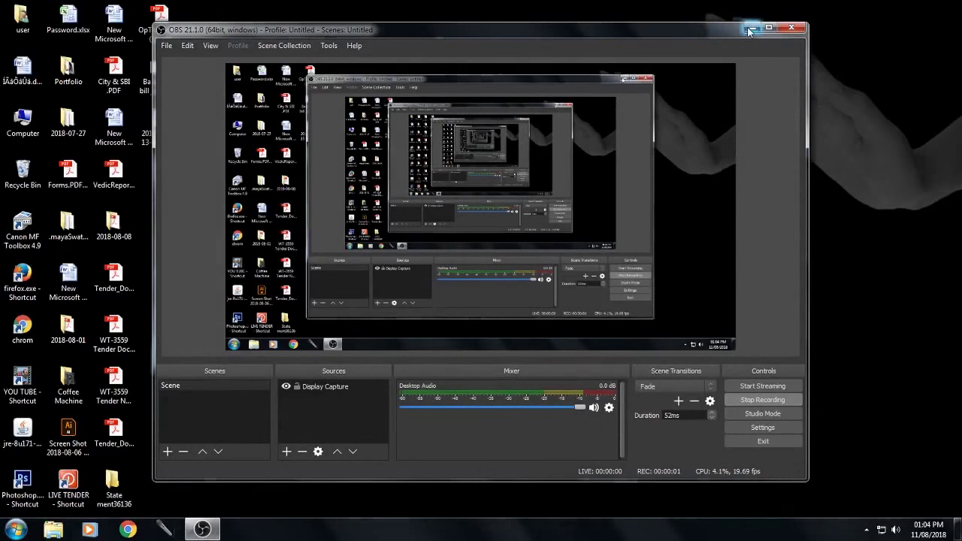
Step: Minimize the OBS Studio window so the desktop is visible
click(751, 27)
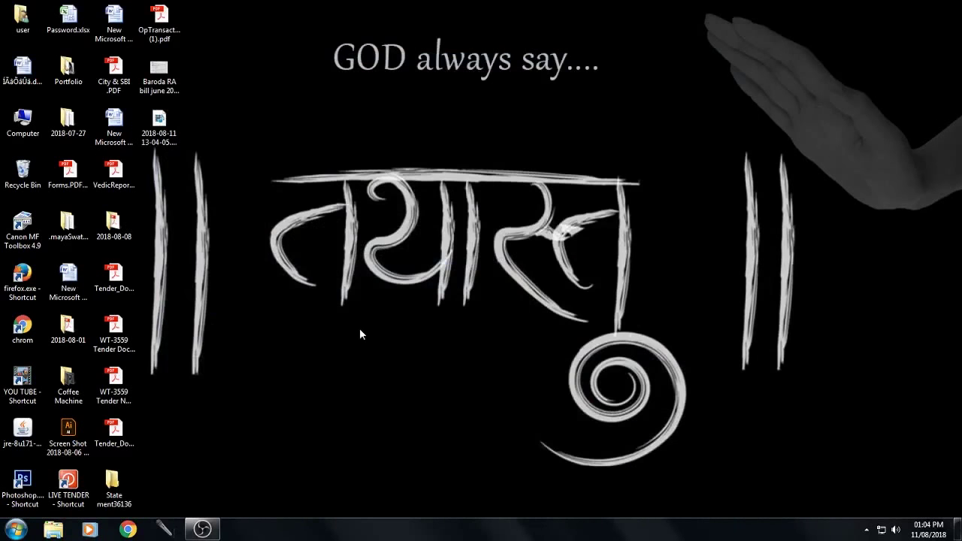
Step: Launch Chrome from the desktop shortcut and load photopea.com
click(21, 334)
double_click(21, 334)
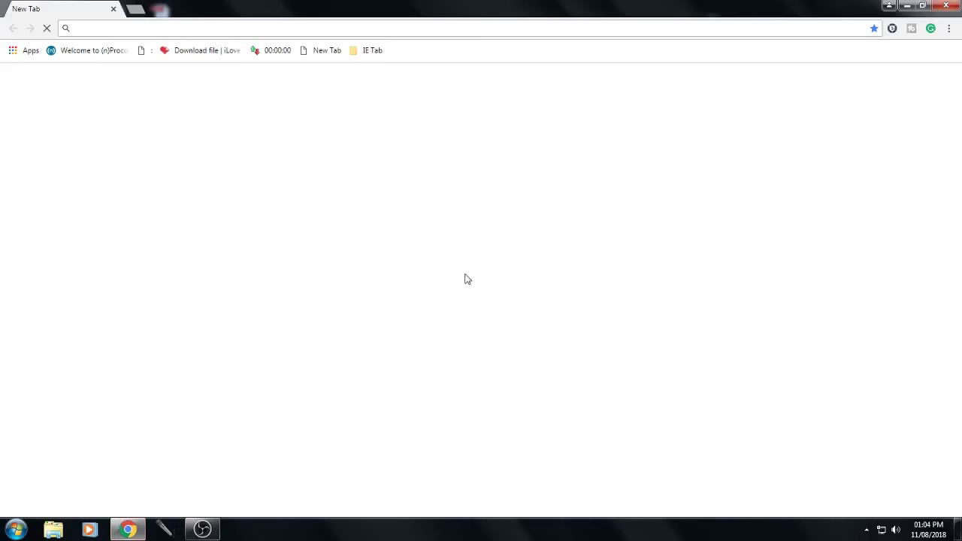
text(phot)
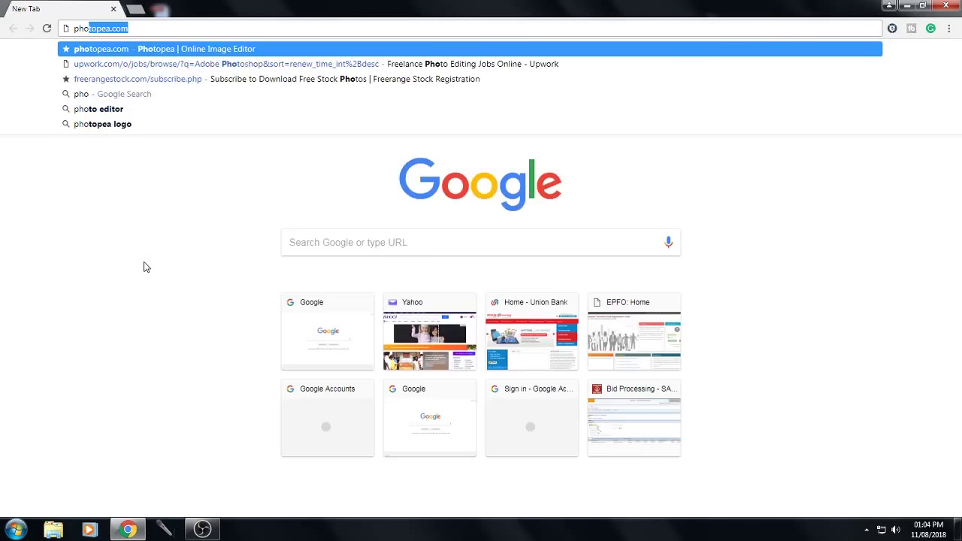
text(o)
click(127, 52)
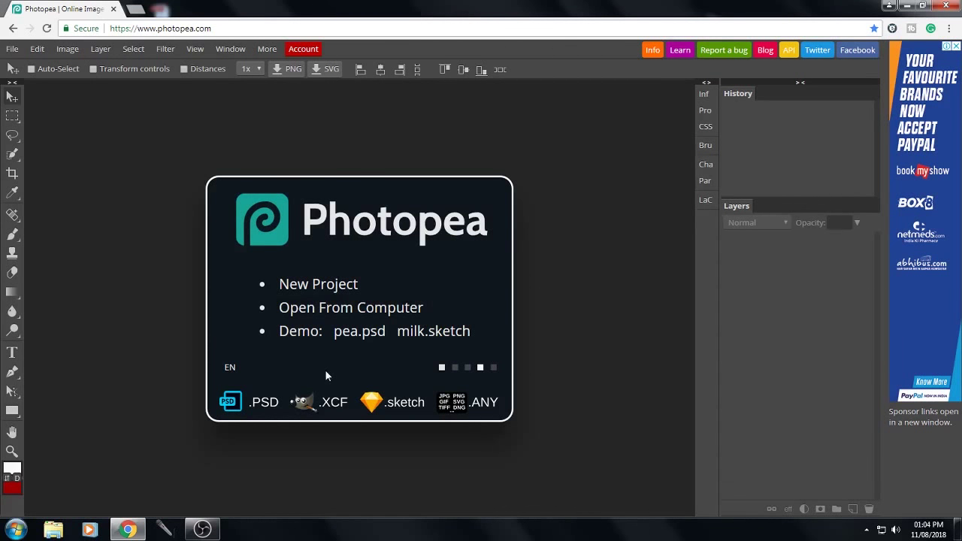
Step: Open Ocean-floor-background.png from the computer in Photopea
click(12, 49)
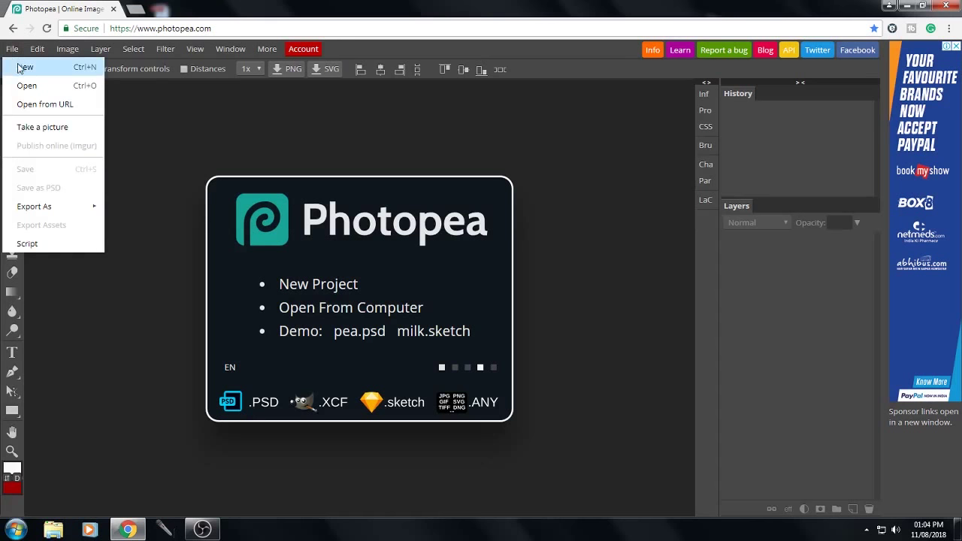
click(21, 67)
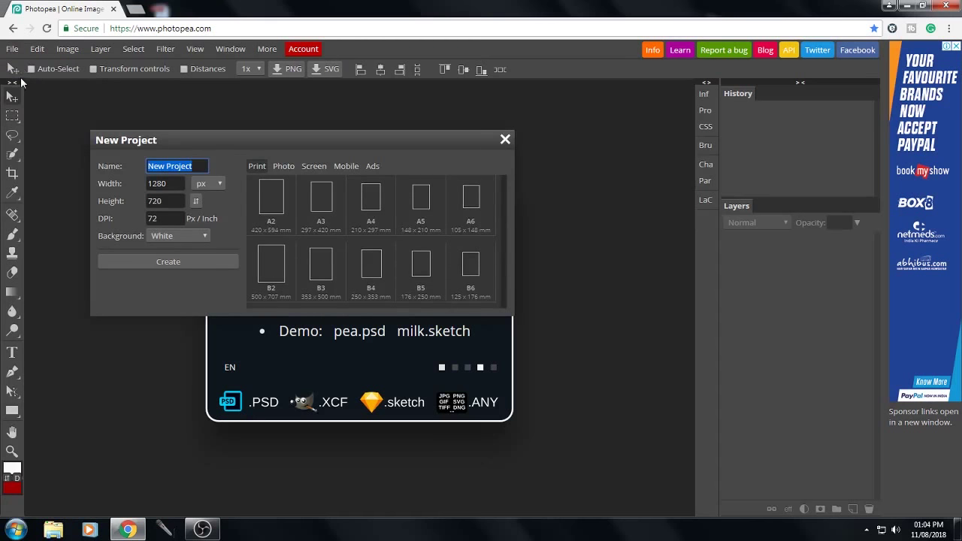
click(508, 139)
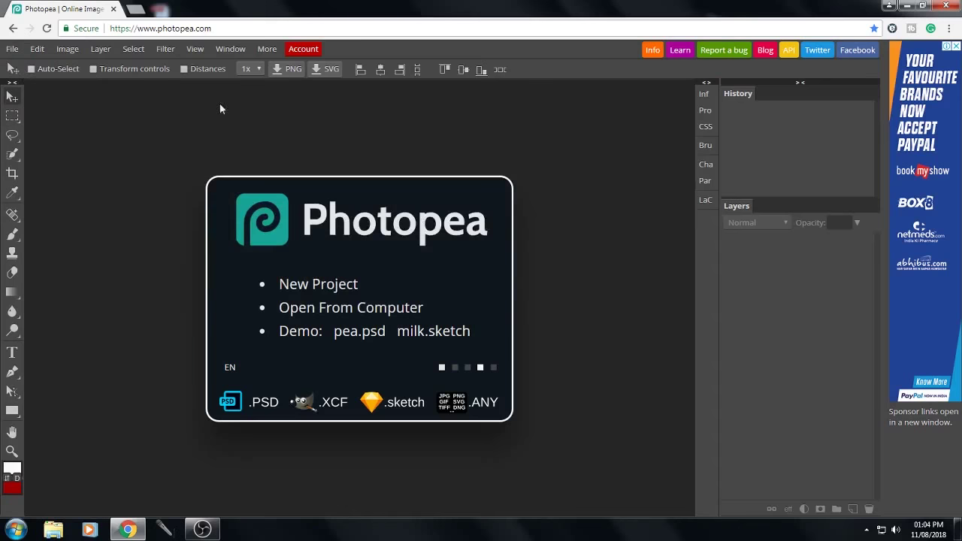
click(12, 48)
click(23, 86)
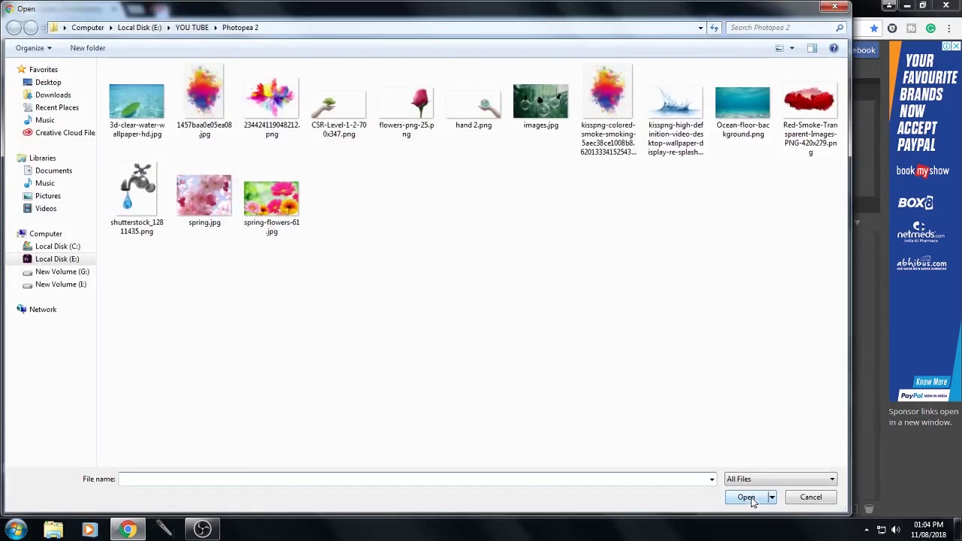
click(750, 118)
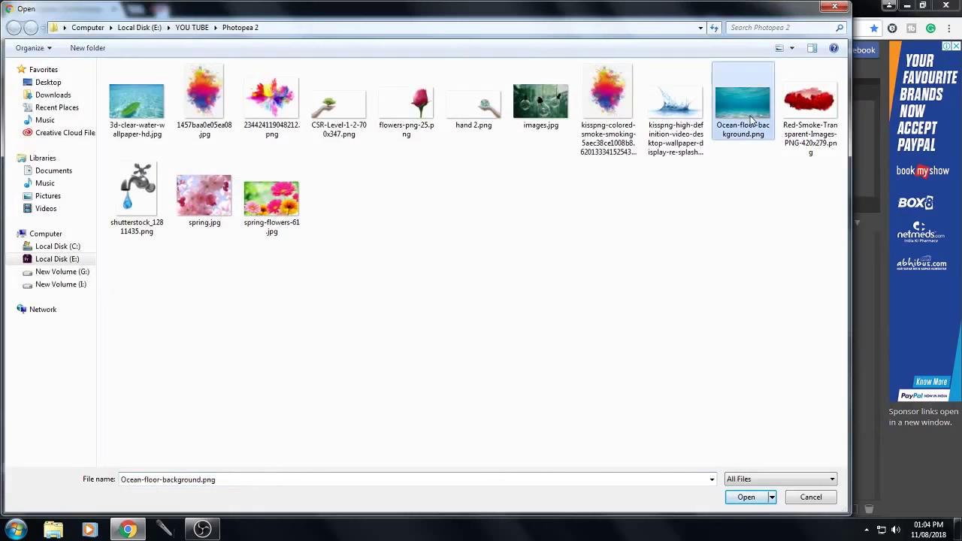
click(747, 498)
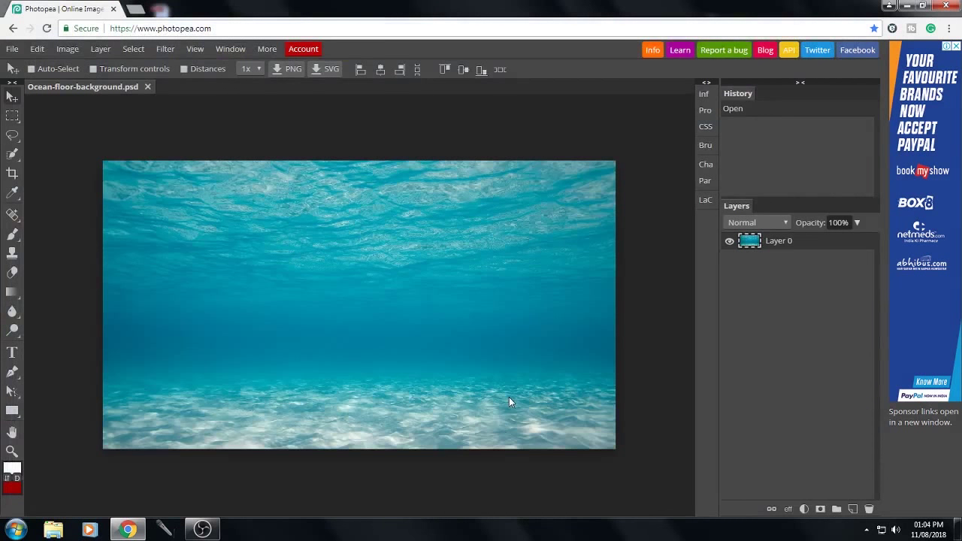
Step: Zoom around the ocean image and view the alternative lasso selection modes
scroll(403, 349, up, 3)
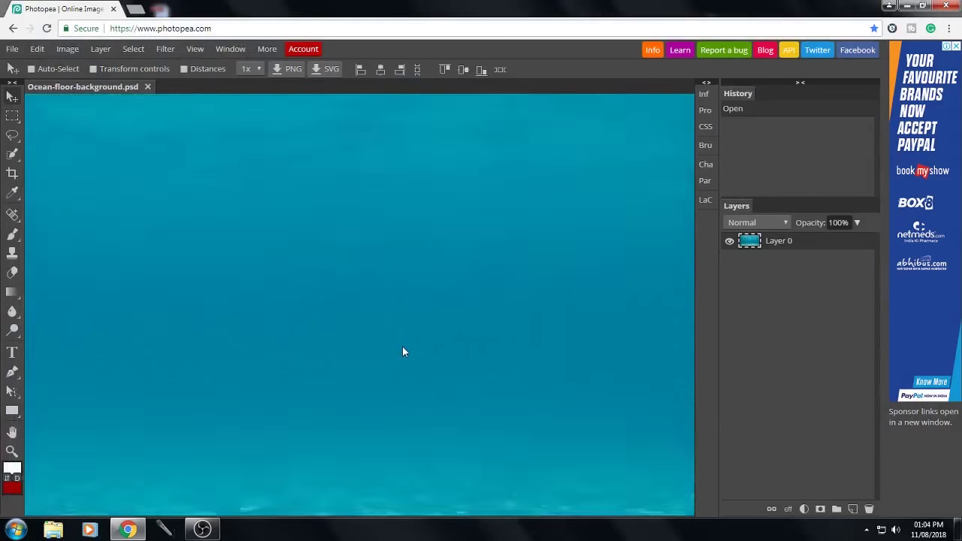
scroll(403, 349, down, 3)
scroll(402, 349, up, 1)
scroll(403, 352, up, 1)
scroll(403, 352, down, 1)
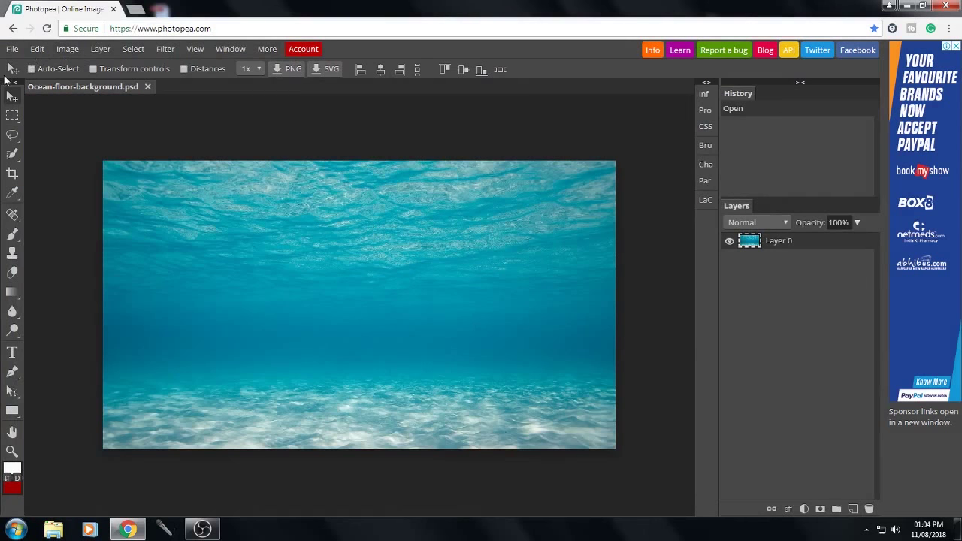
right_click(12, 135)
Step: Add a WATER text layer on the photo and set its font size to 200 px
click(11, 353)
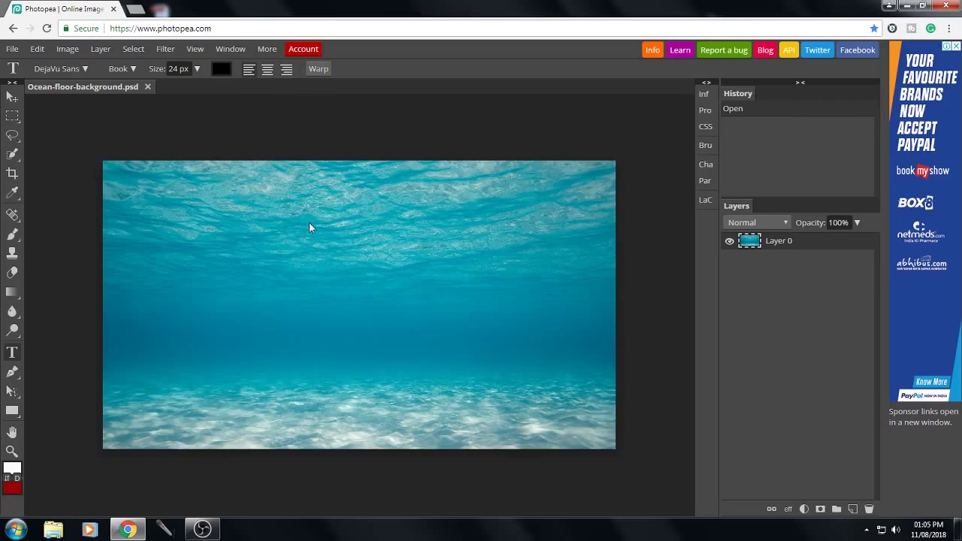
click(233, 233)
text(WATER)
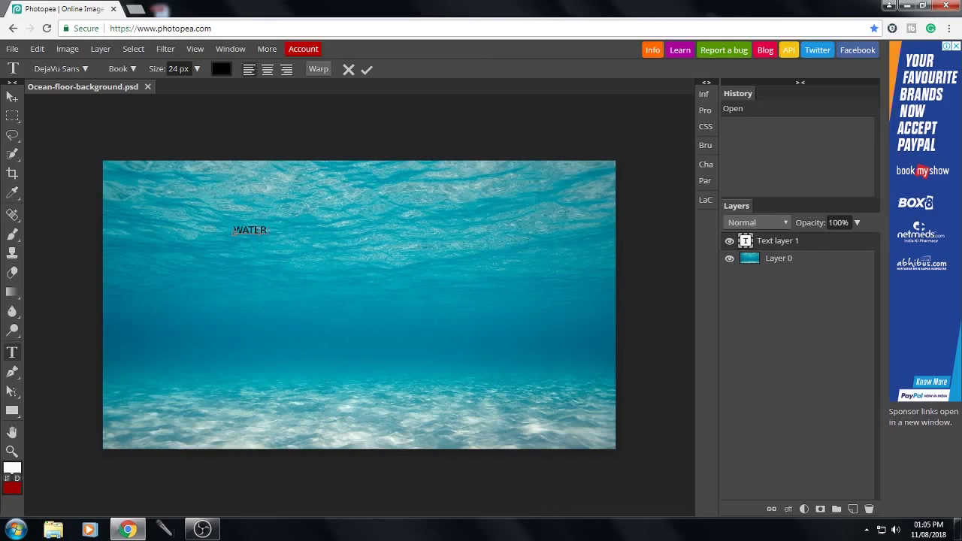
drag(268, 230, 208, 229)
click(197, 70)
mouse_move(166, 88)
mouse_down()
mouse_move(193, 89)
mouse_move(181, 90)
mouse_up()
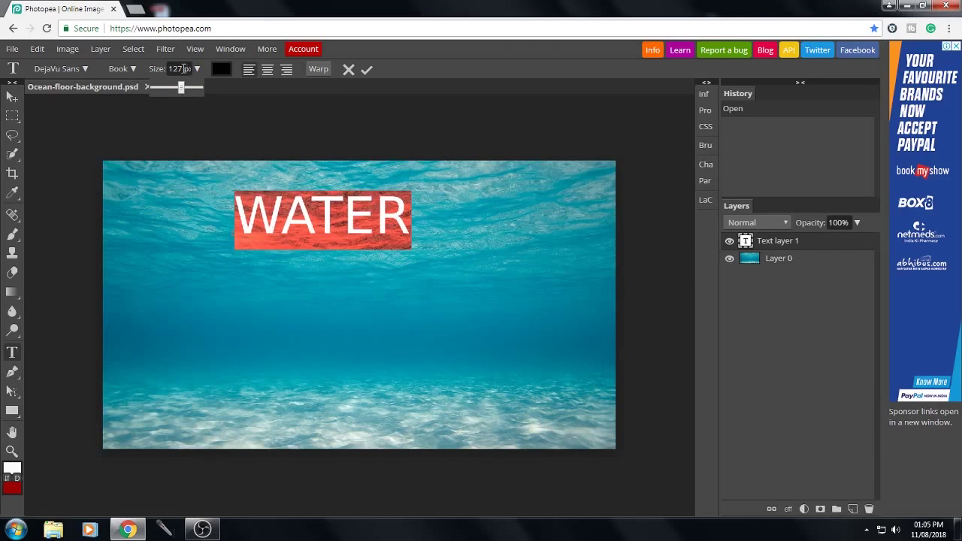
double_click(179, 68)
text(200)
key(Return)
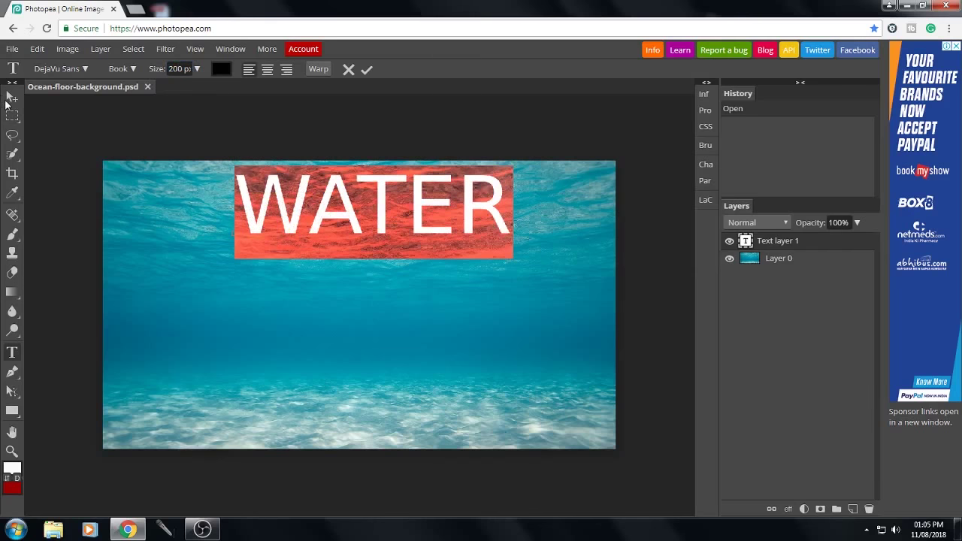
Step: Find Nosifer Caps in the font list and apply it to WATER
click(86, 69)
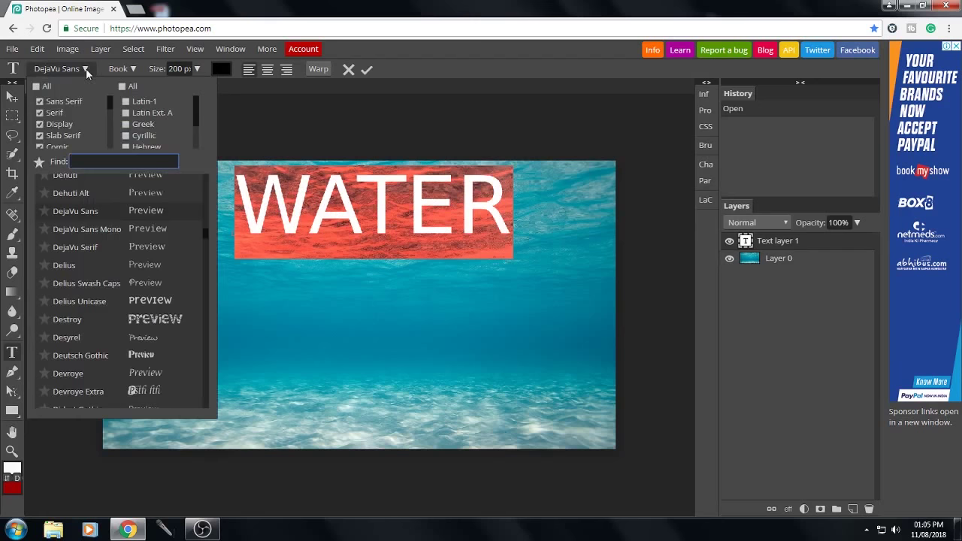
drag(205, 233, 204, 171)
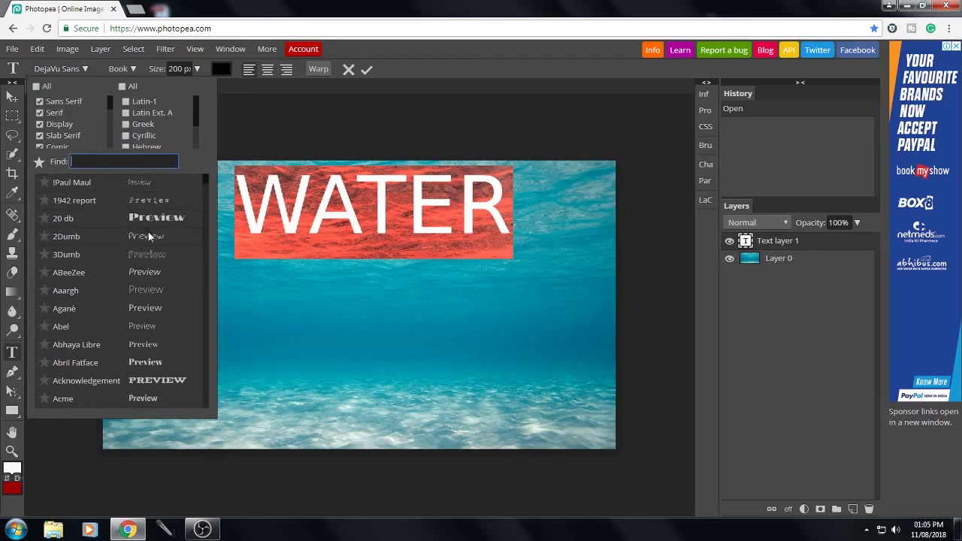
scroll(148, 232, down, 2)
scroll(150, 239, down, 2)
scroll(151, 246, down, 2)
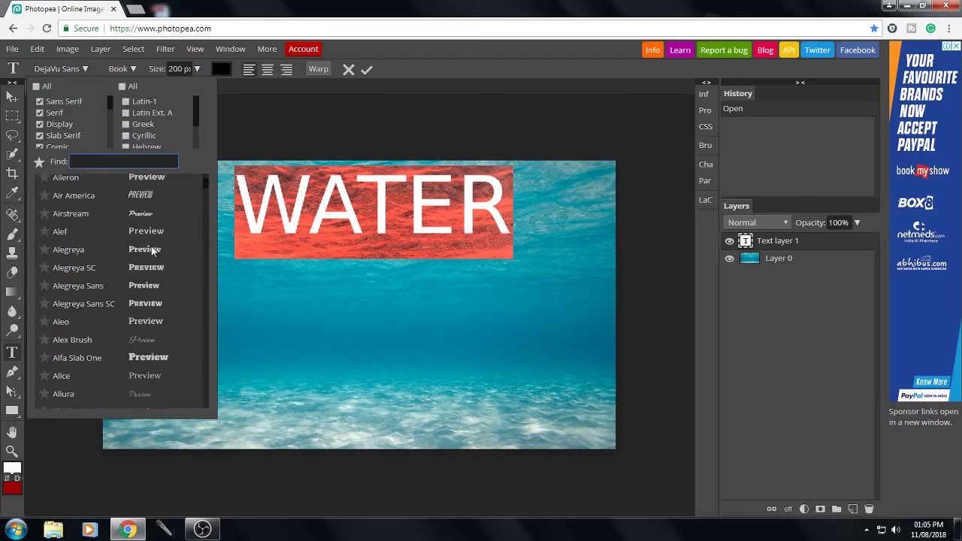
scroll(151, 246, down, 2)
scroll(151, 247, down, 2)
scroll(151, 247, down, 2)
scroll(150, 248, down, 2)
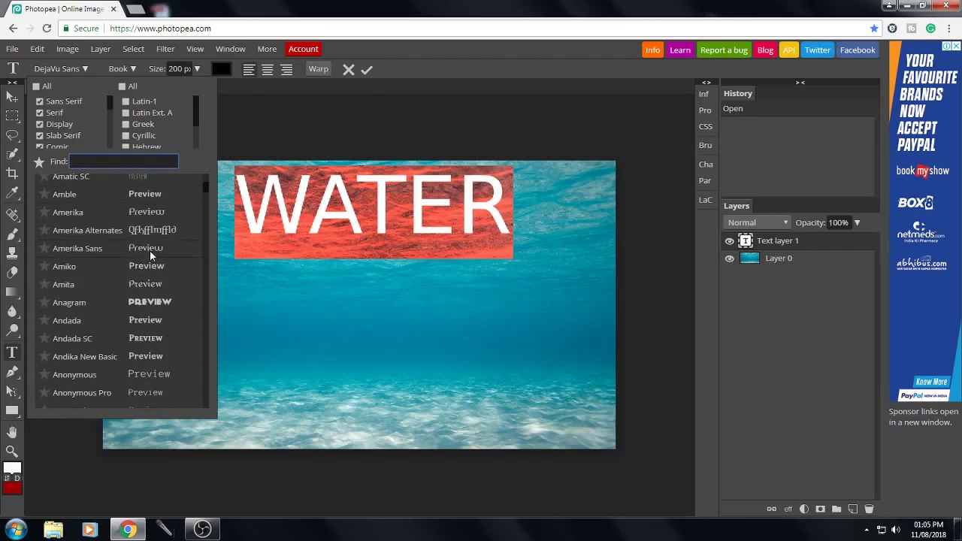
scroll(150, 250, down, 2)
scroll(148, 253, down, 2)
scroll(148, 253, down, 2)
scroll(146, 253, down, 2)
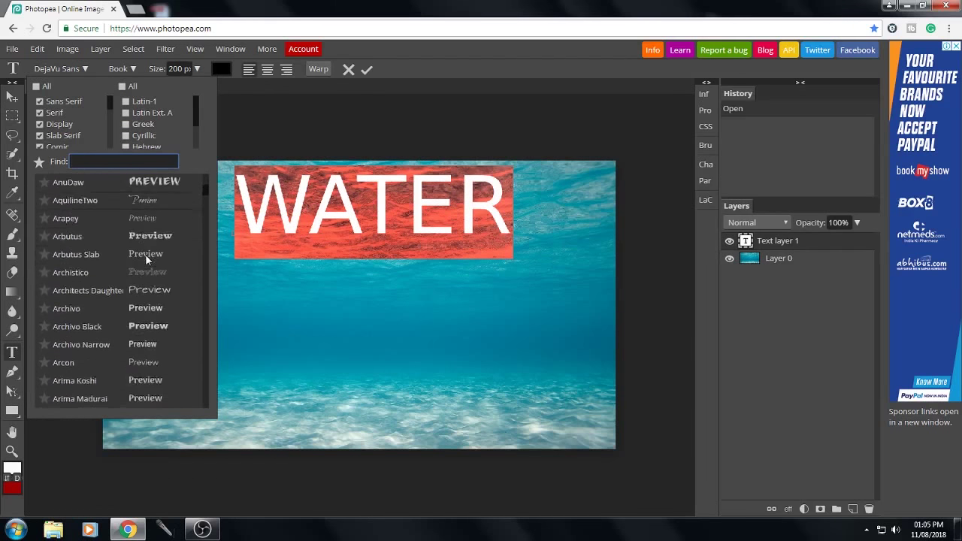
scroll(145, 255, down, 2)
scroll(144, 266, down, 2)
scroll(144, 266, down, 2)
scroll(143, 266, down, 2)
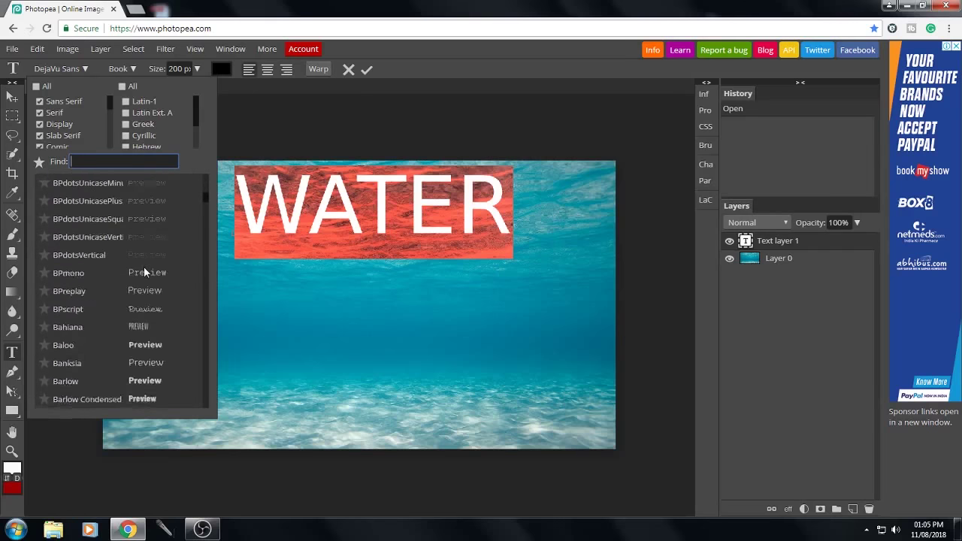
scroll(144, 266, down, 2)
scroll(144, 267, down, 2)
scroll(144, 272, down, 2)
scroll(145, 272, down, 2)
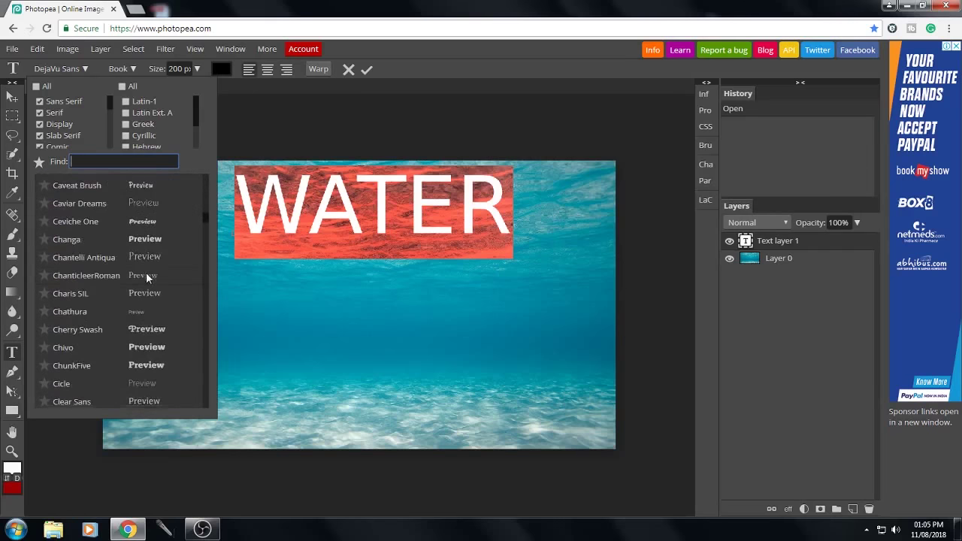
scroll(145, 272, down, 2)
scroll(149, 271, down, 2)
scroll(150, 271, down, 2)
scroll(151, 269, down, 2)
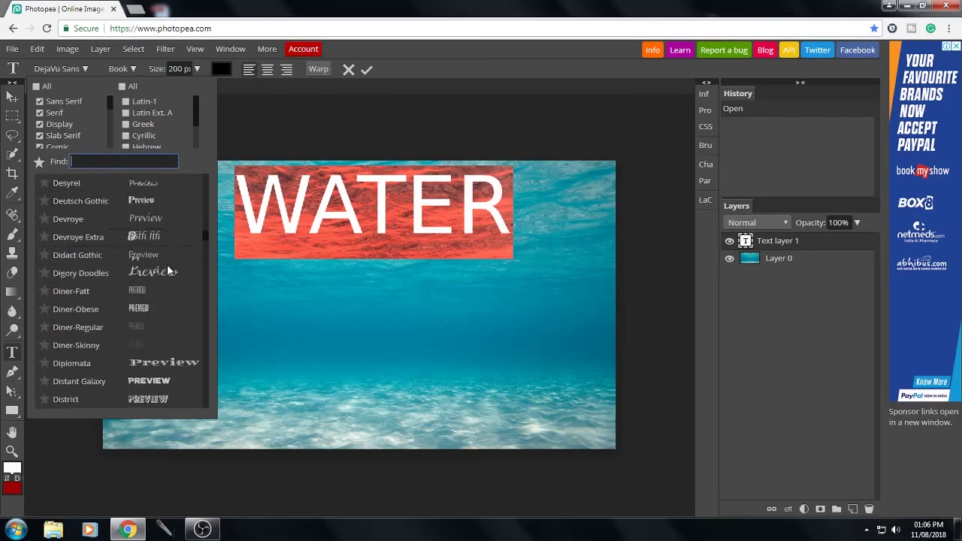
scroll(168, 267, down, 2)
scroll(150, 269, down, 2)
scroll(148, 270, down, 2)
scroll(147, 272, down, 2)
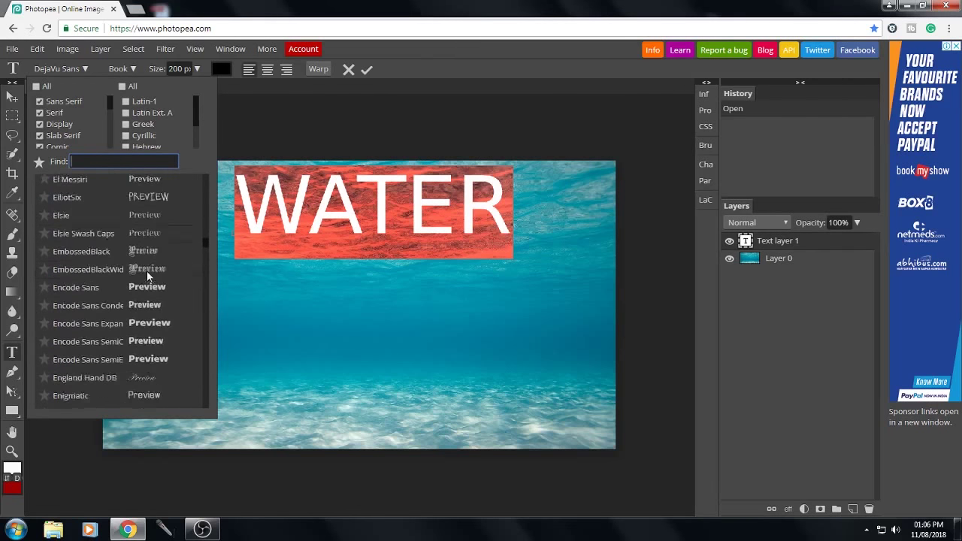
scroll(146, 271, down, 2)
scroll(147, 271, down, 2)
scroll(148, 272, down, 2)
scroll(148, 271, down, 2)
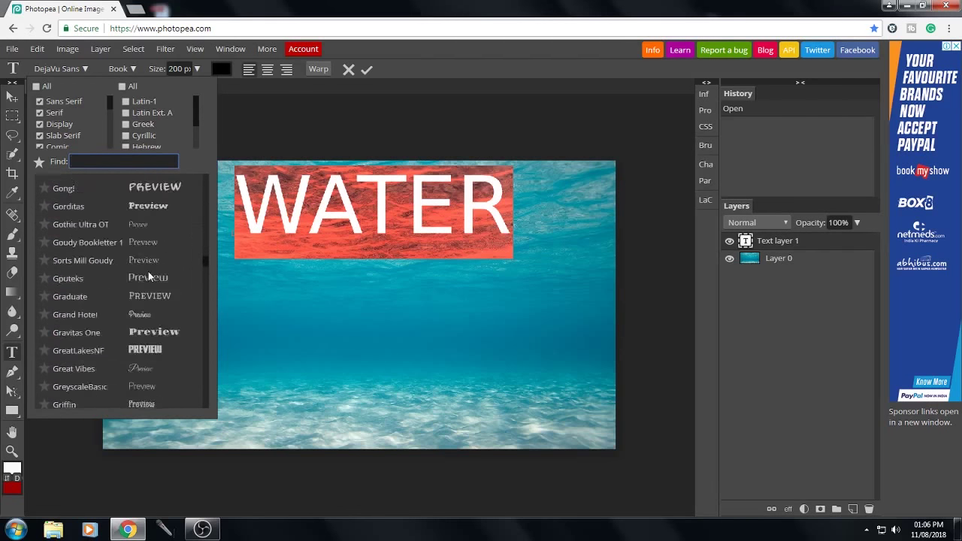
scroll(148, 272, down, 2)
scroll(148, 271, down, 2)
scroll(148, 272, down, 2)
scroll(141, 277, down, 2)
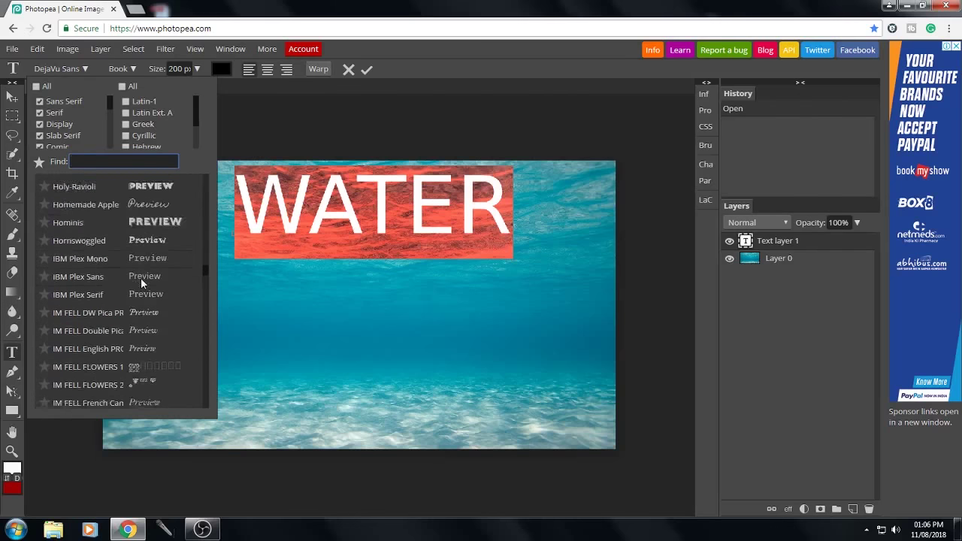
scroll(140, 279, down, 2)
scroll(140, 279, down, 2)
scroll(141, 279, down, 2)
scroll(140, 279, down, 2)
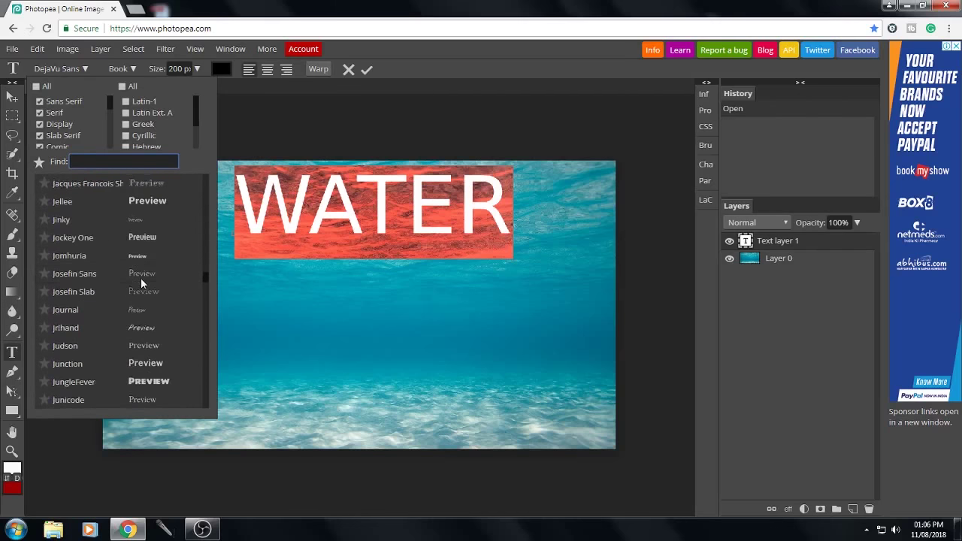
scroll(140, 278, down, 2)
scroll(141, 277, down, 2)
scroll(141, 278, down, 2)
scroll(140, 277, down, 2)
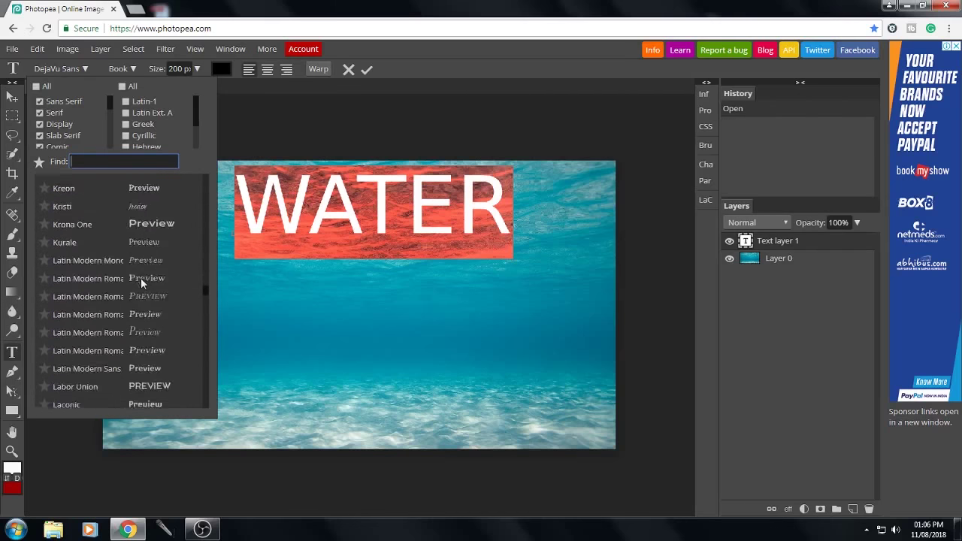
scroll(140, 278, down, 2)
scroll(142, 278, down, 2)
scroll(142, 279, down, 2)
scroll(143, 279, down, 2)
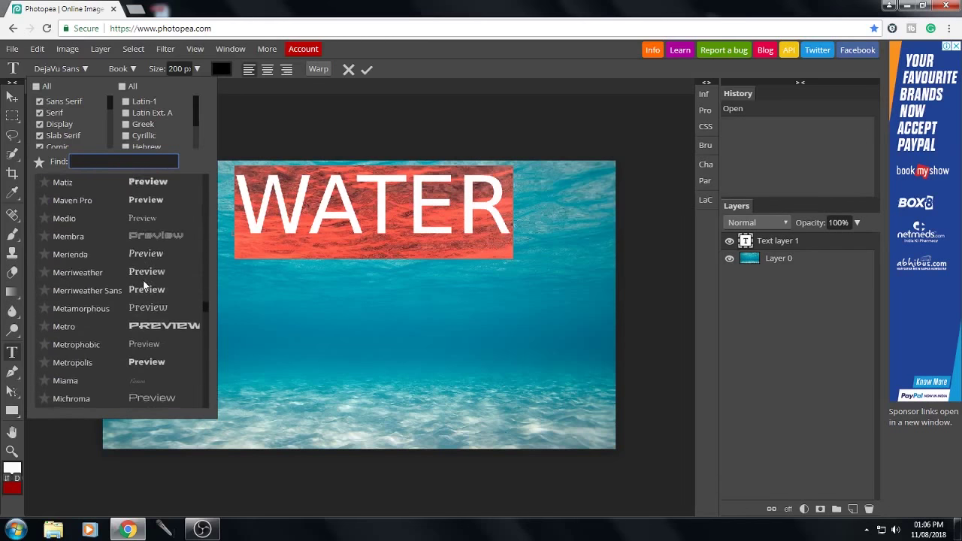
scroll(143, 280, down, 2)
scroll(143, 279, down, 2)
scroll(143, 279, down, 2)
scroll(143, 279, down, 2)
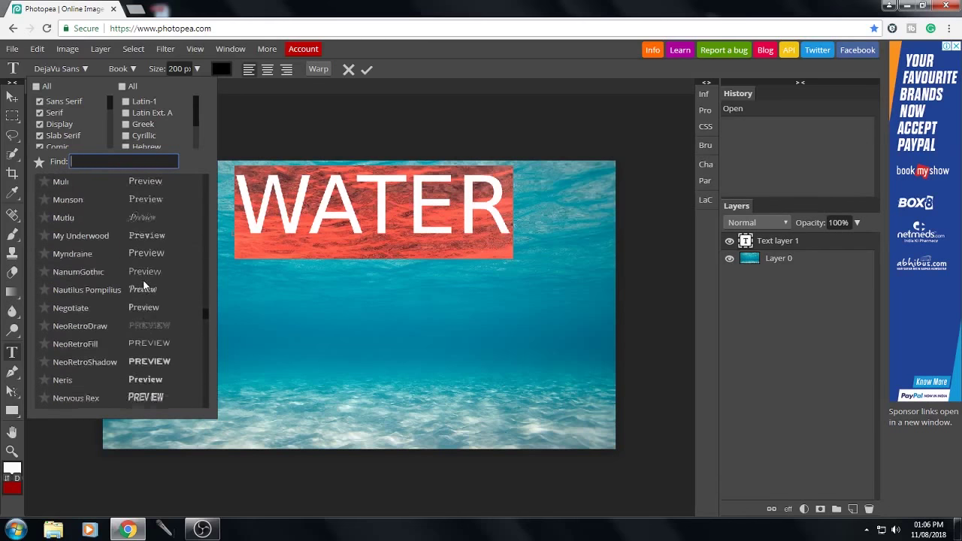
scroll(142, 279, down, 2)
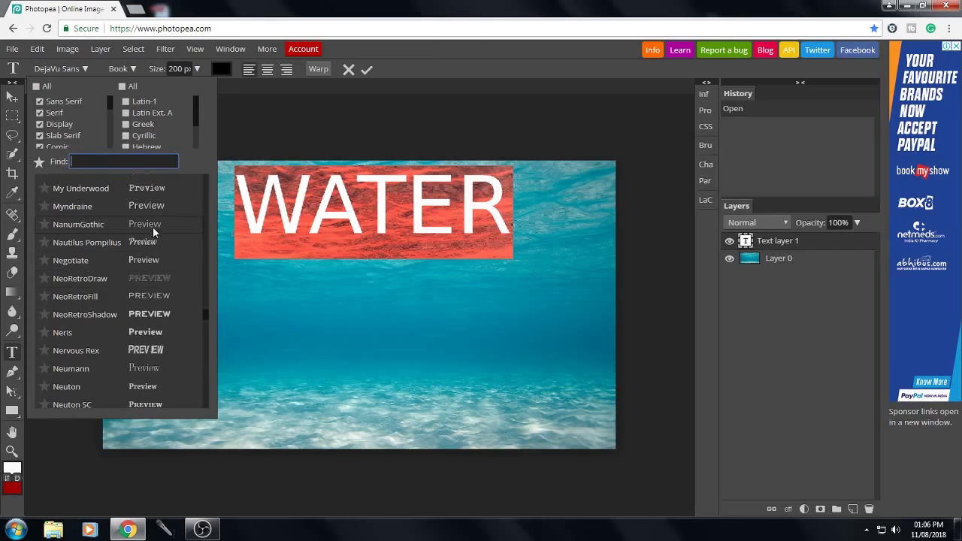
scroll(152, 282, down, 3)
scroll(152, 282, down, 1)
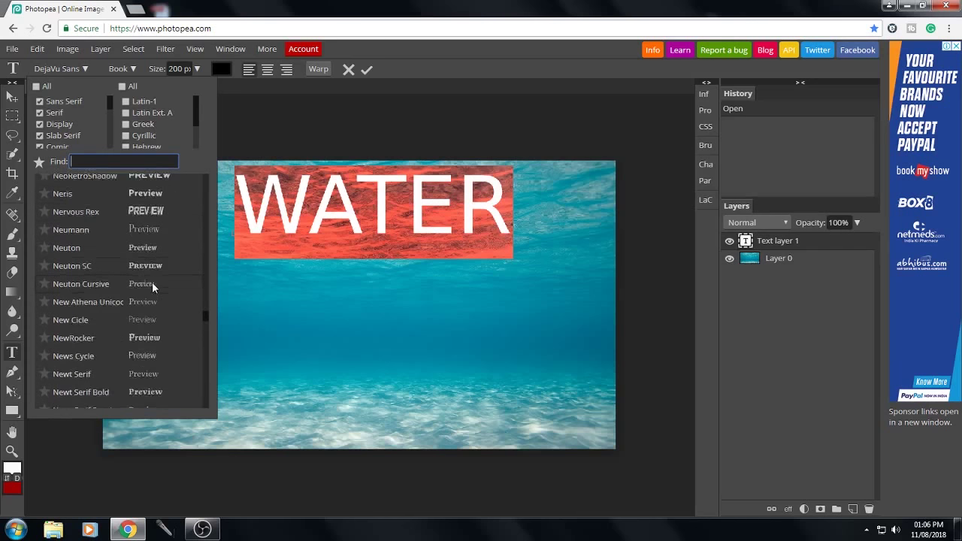
scroll(152, 281, down, 2)
scroll(152, 282, down, 1)
scroll(154, 282, down, 2)
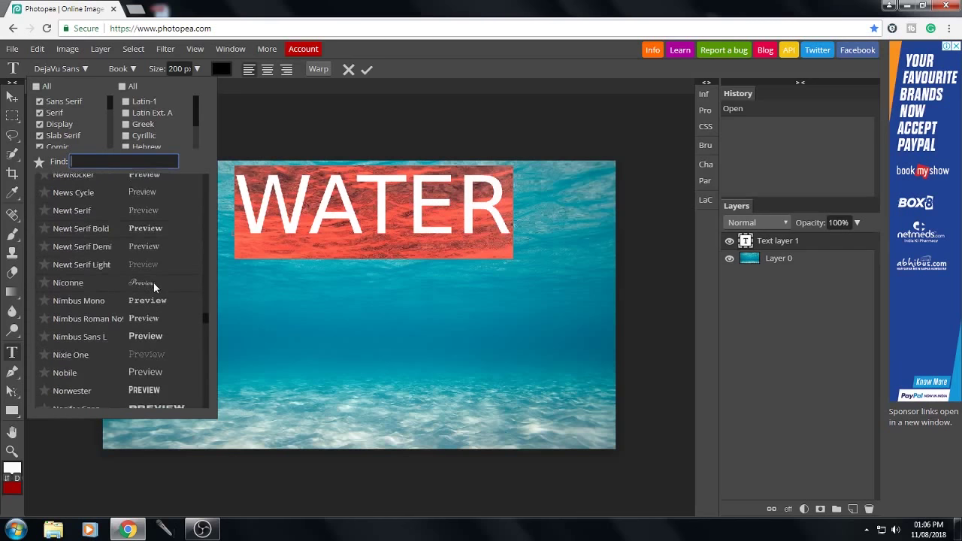
scroll(154, 282, down, 3)
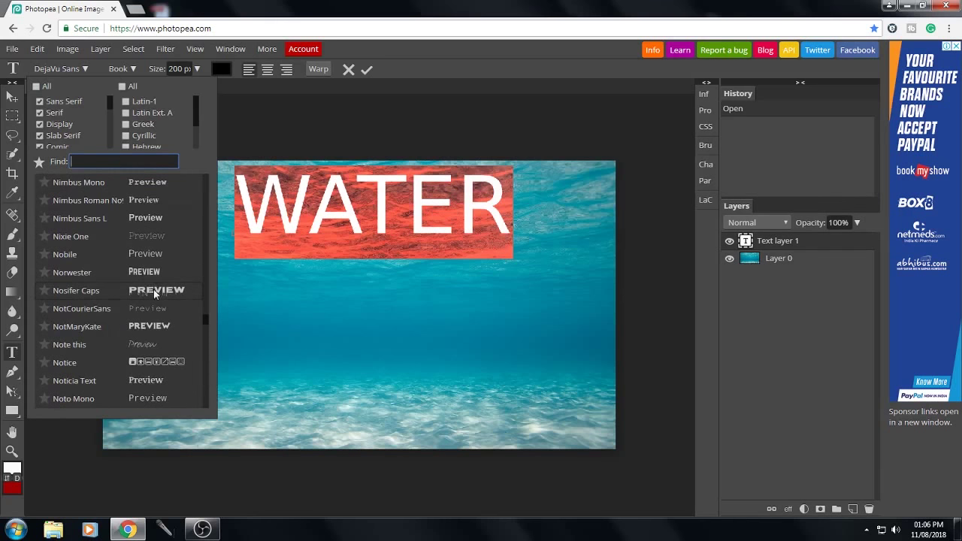
click(155, 292)
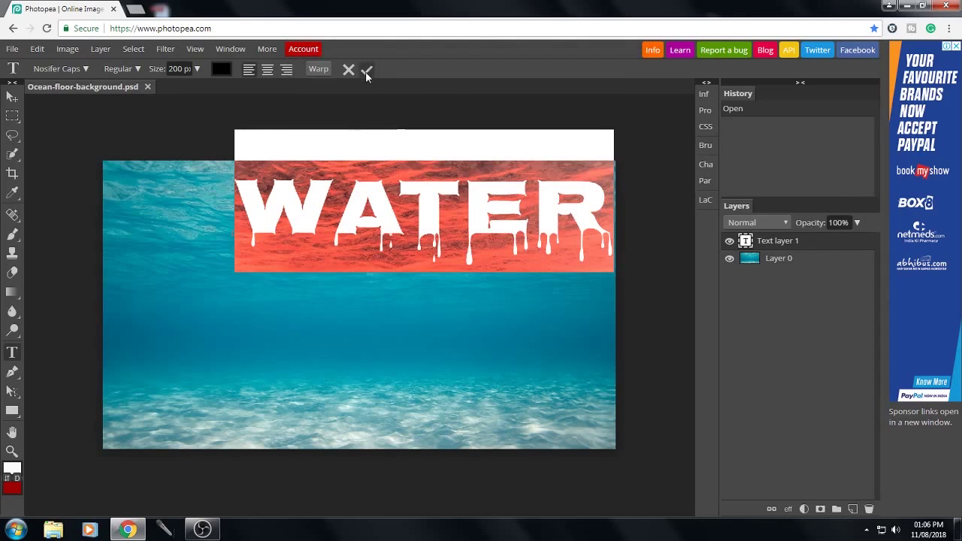
Step: Commit the text, centre WATER horizontally, and nudge it slightly down
click(366, 69)
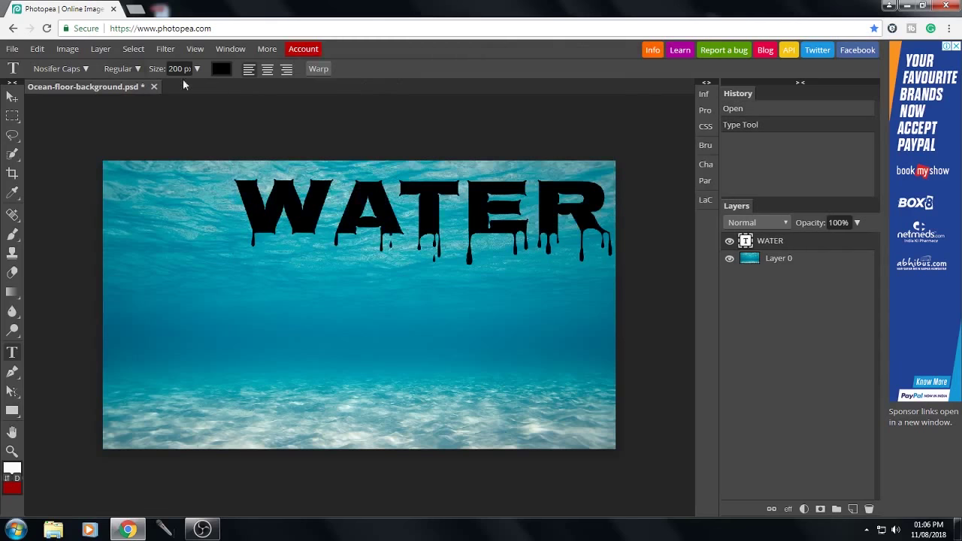
click(12, 97)
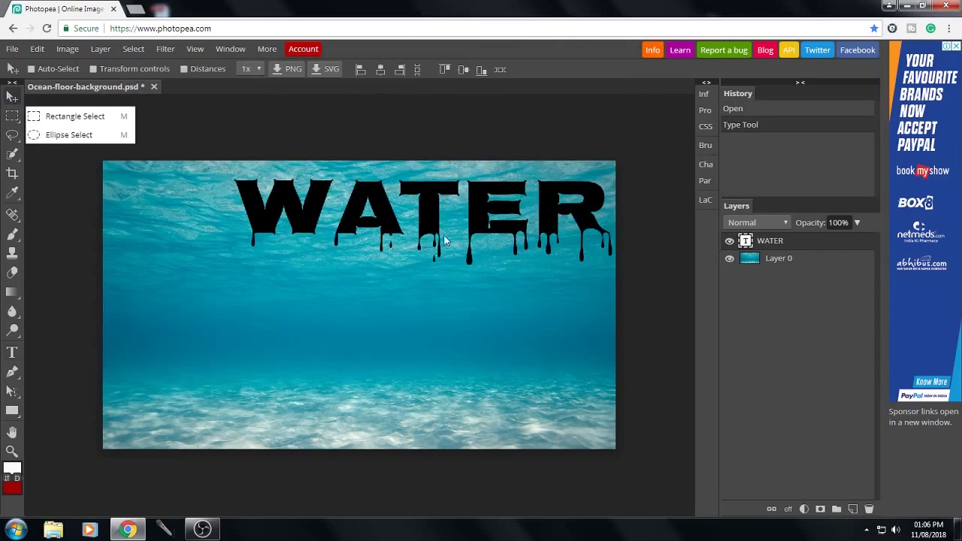
drag(426, 226, 366, 229)
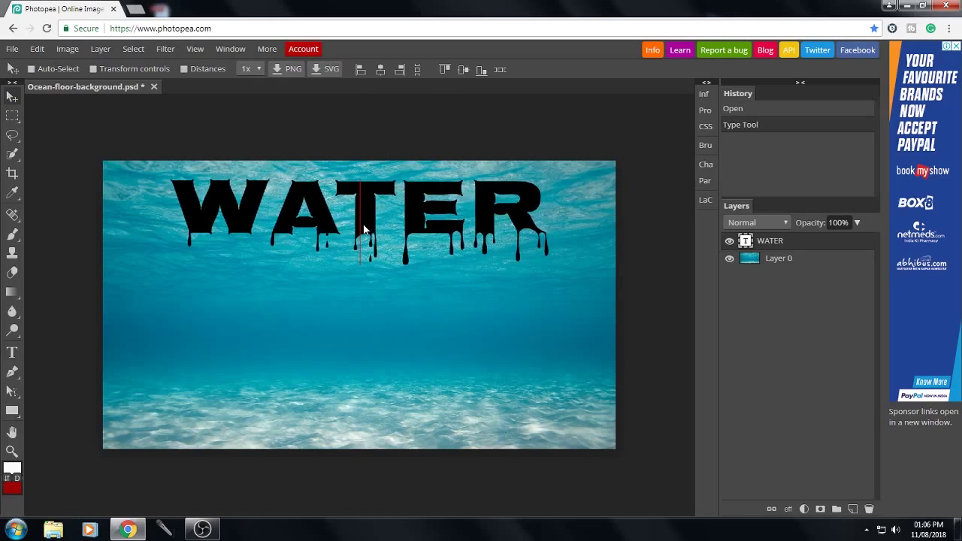
drag(363, 228, 363, 229)
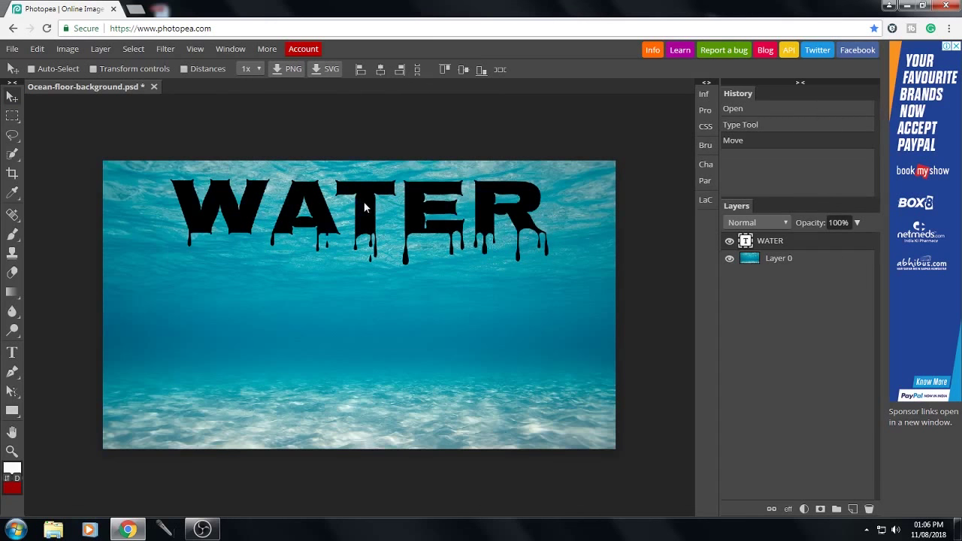
key(Down)
key(Down)
key(Down)
key(Down)
key(Down)
key(Down)
key(Down)
key(Down)
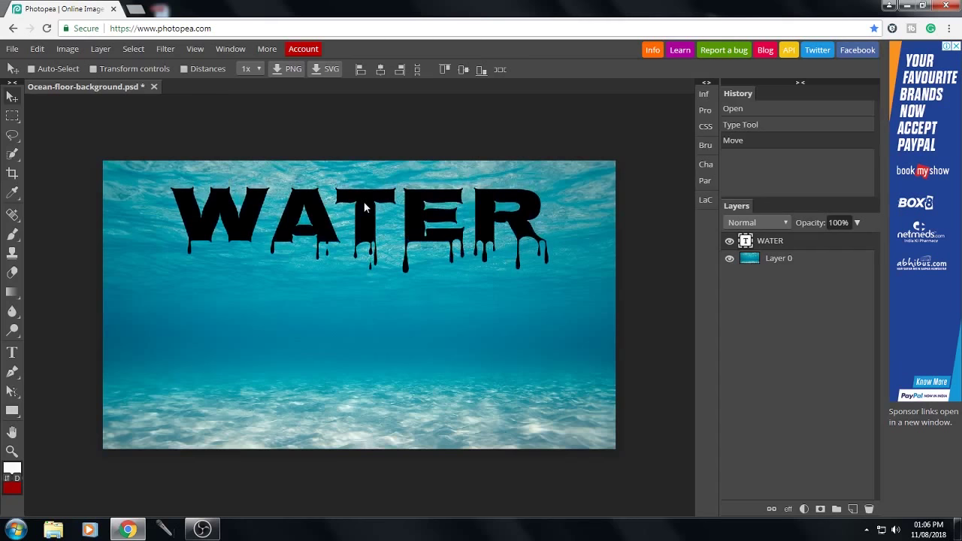
key(Down)
key(Down)
Step: Nudge WATER one step lower, then enter and exit text editing
key(Down)
key(Down)
key(Down)
key(Down)
key(Down)
key(Down)
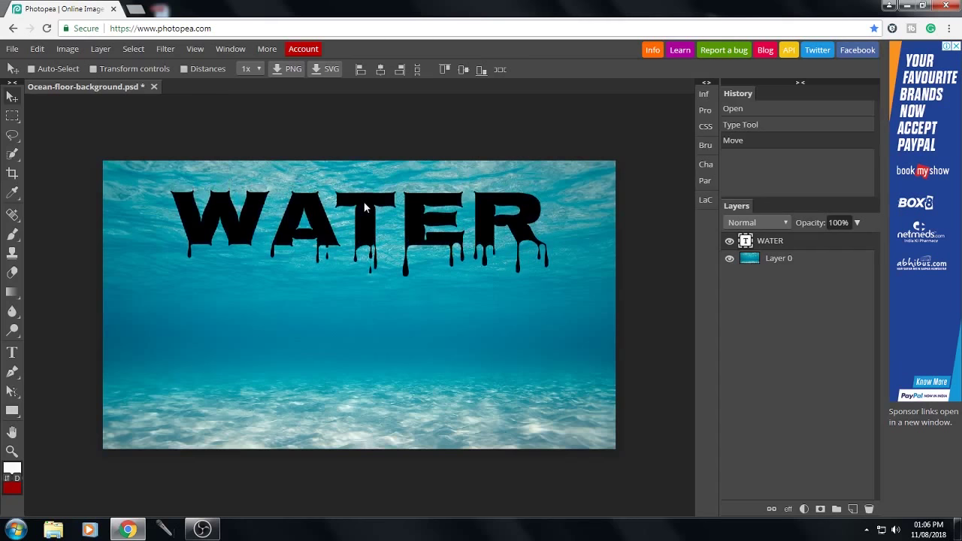
key(Down)
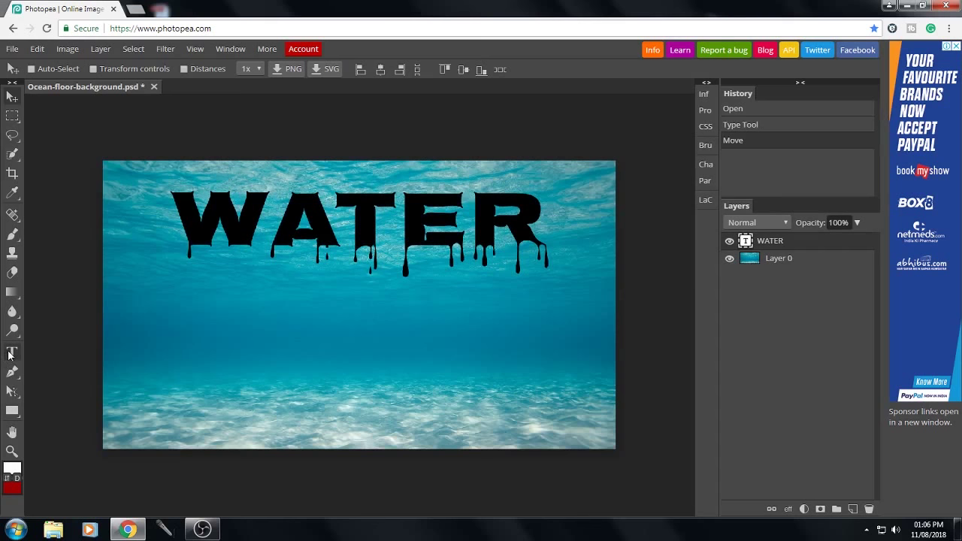
click(9, 355)
click(185, 209)
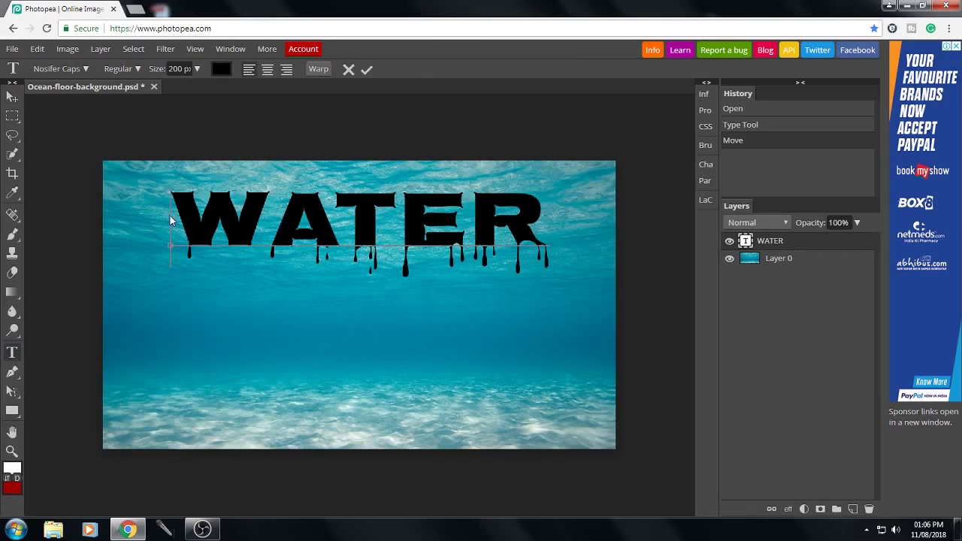
click(348, 71)
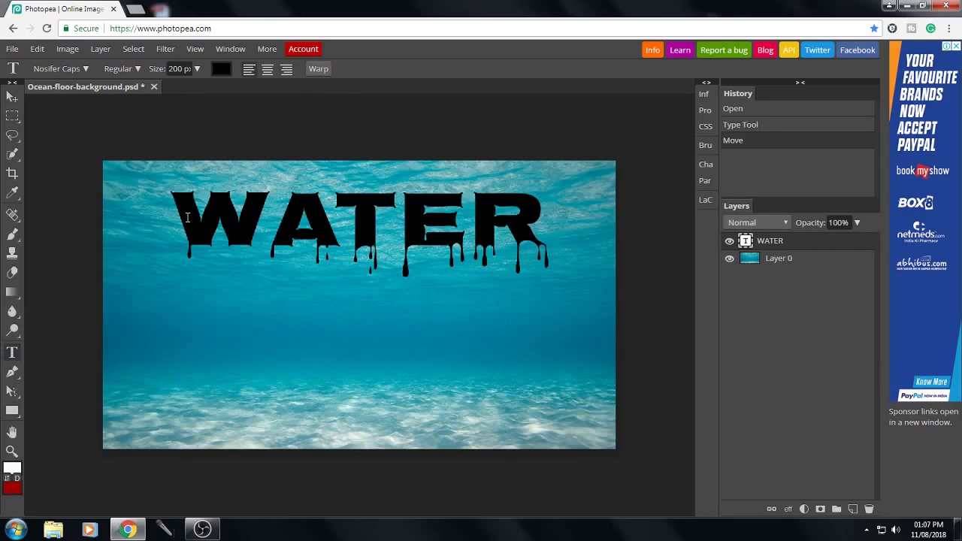
Step: Recolour all WATER letters dark grey 343434 and commit the edit
drag(187, 217, 551, 225)
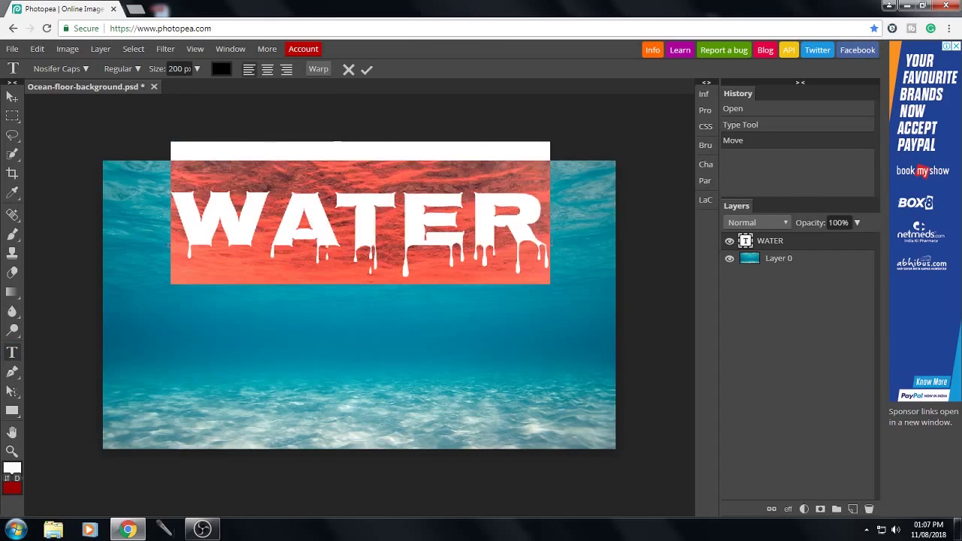
click(222, 74)
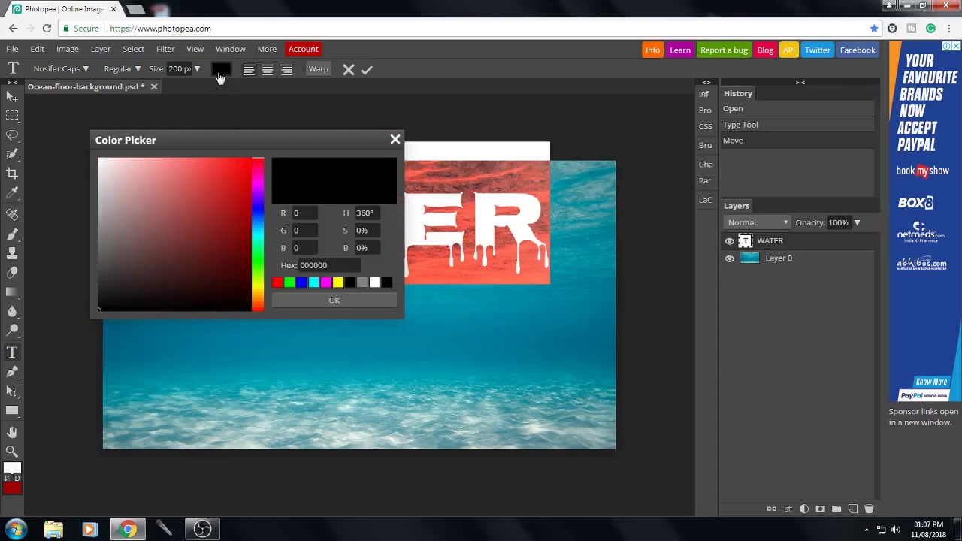
drag(109, 272, 98, 280)
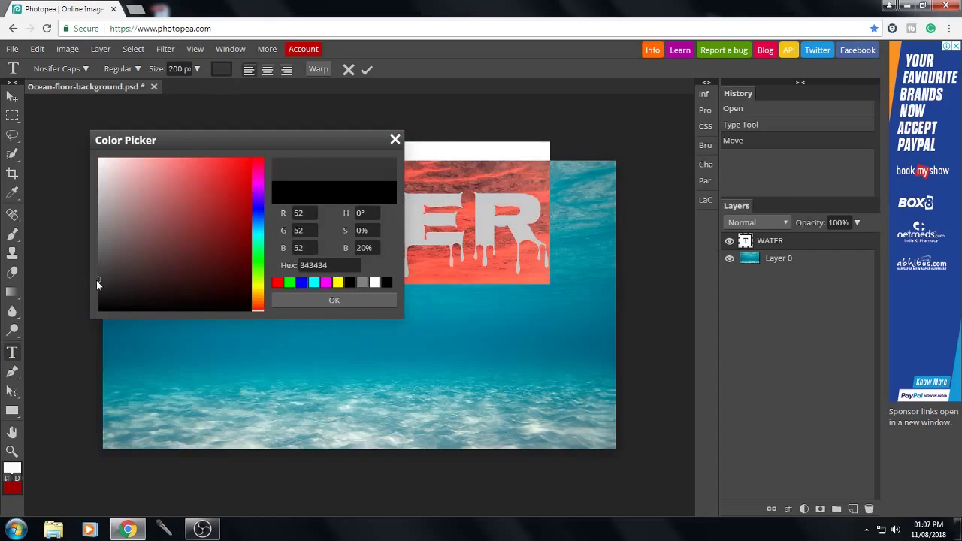
click(347, 300)
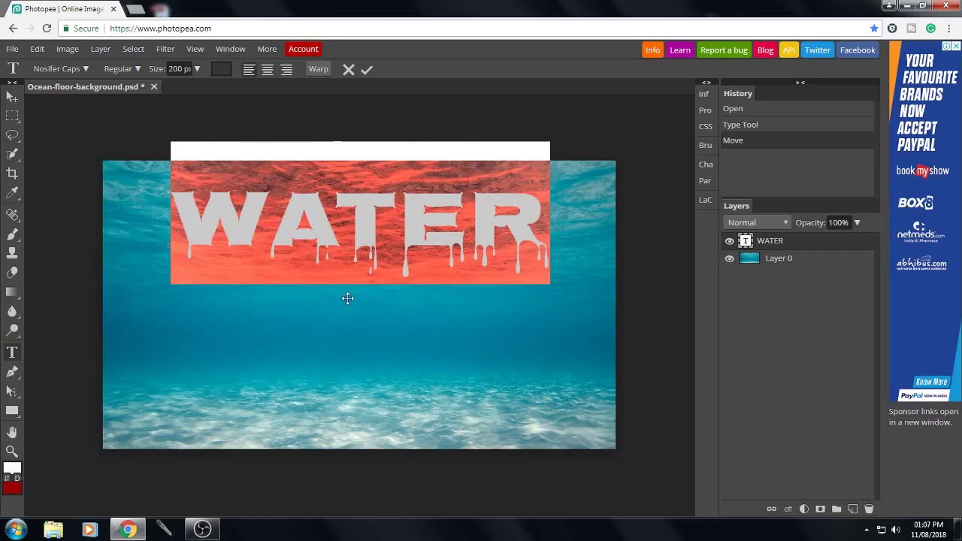
click(367, 69)
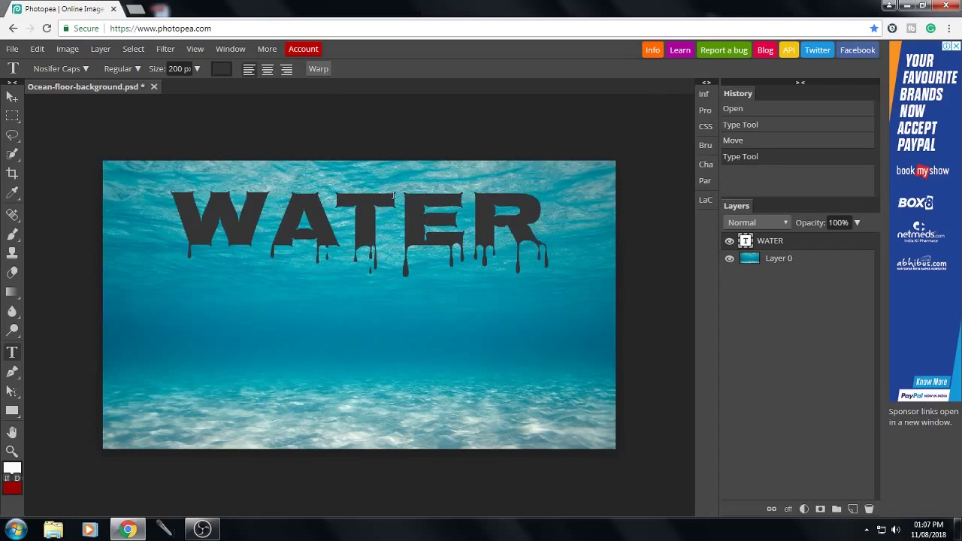
scroll(386, 204, up, 5)
scroll(388, 203, down, 2)
scroll(389, 204, down, 3)
scroll(389, 203, down, 2)
Step: Open Blending Options for the WATER layer and move the dialog off the text
right_click(795, 245)
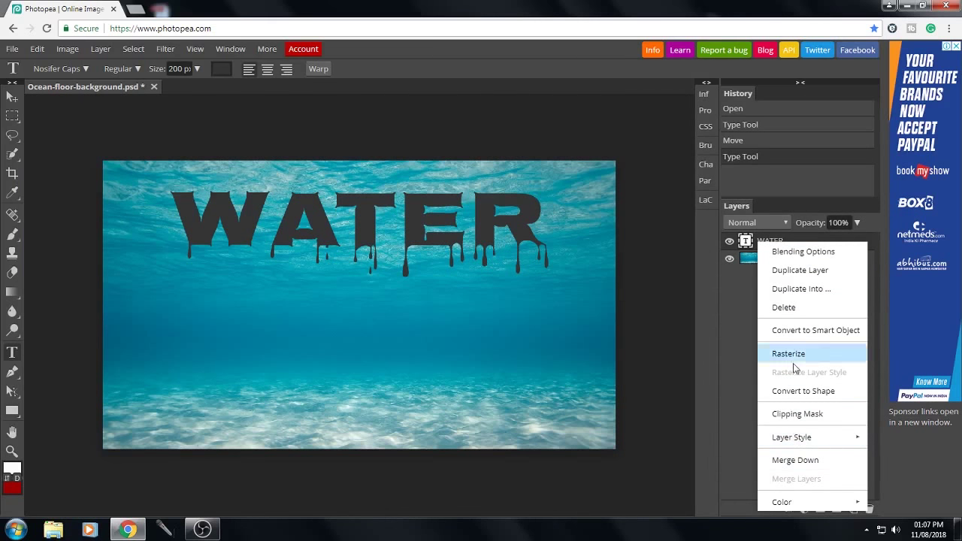
click(787, 255)
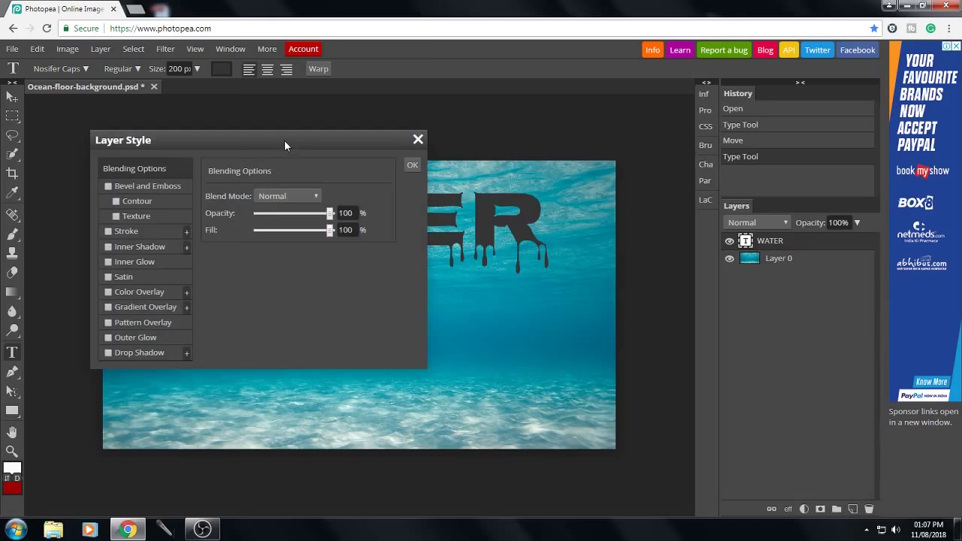
mouse_move(284, 140)
mouse_down()
mouse_move(305, 187)
mouse_move(695, 259)
mouse_move(767, 166)
mouse_move(777, 92)
mouse_move(782, 152)
mouse_up()
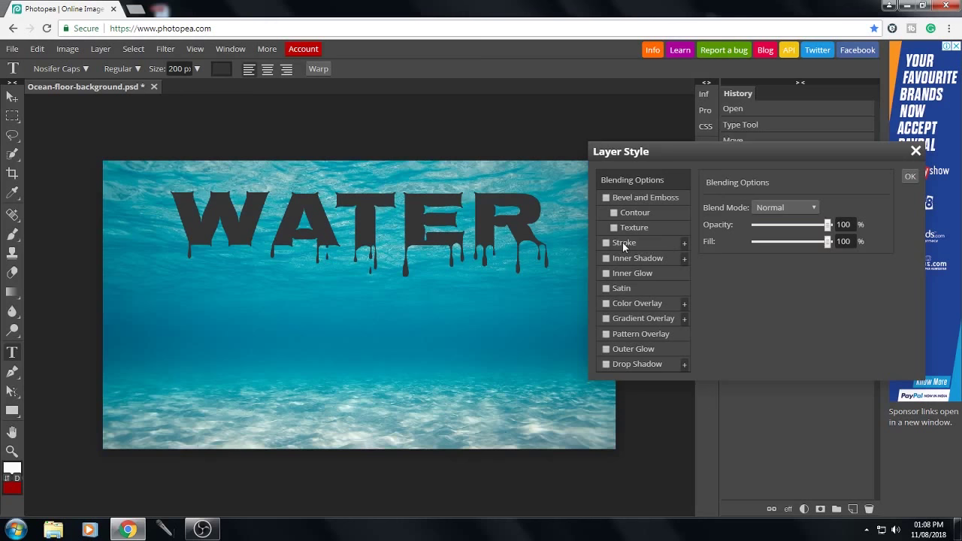
Step: Try Dissolve, Darken and Multiply blend modes, settling on Overlay
click(773, 211)
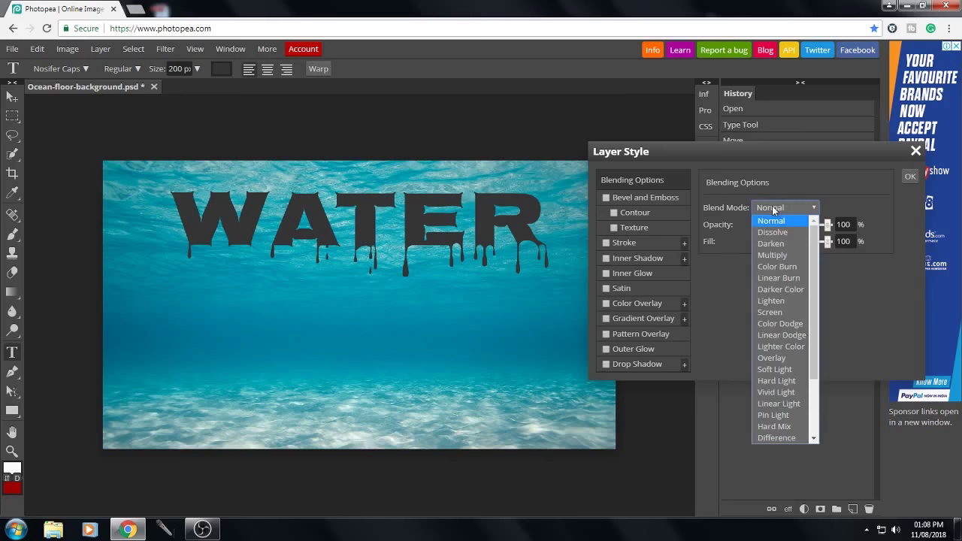
click(779, 233)
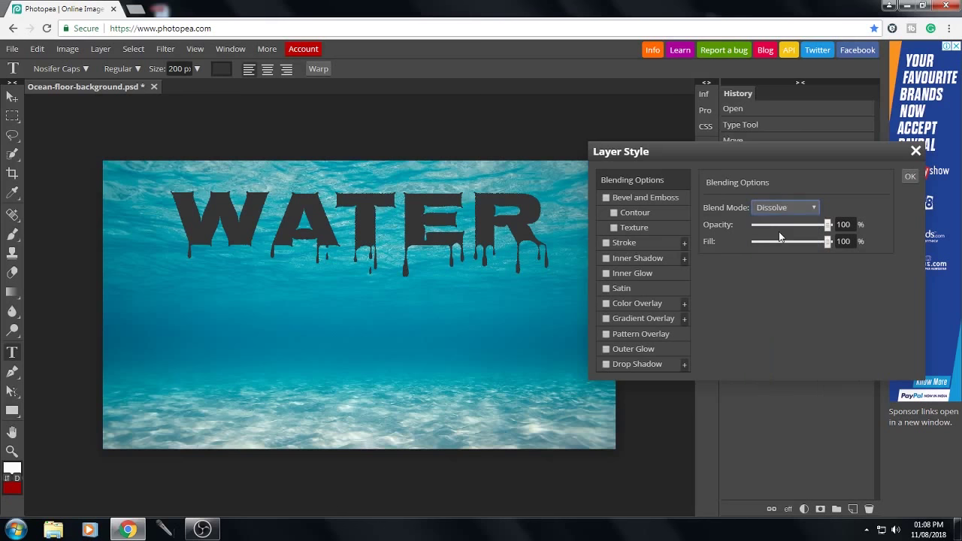
click(782, 209)
click(772, 249)
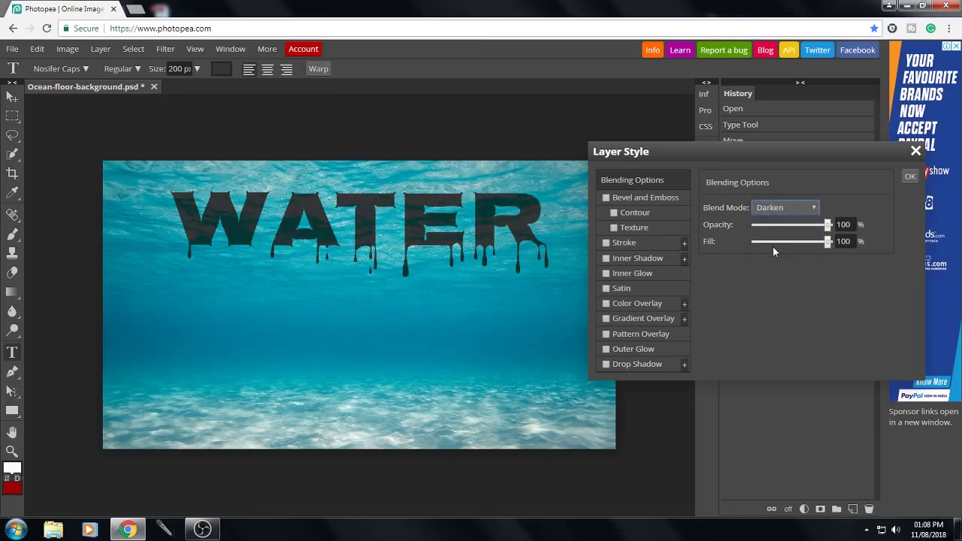
click(777, 206)
click(776, 253)
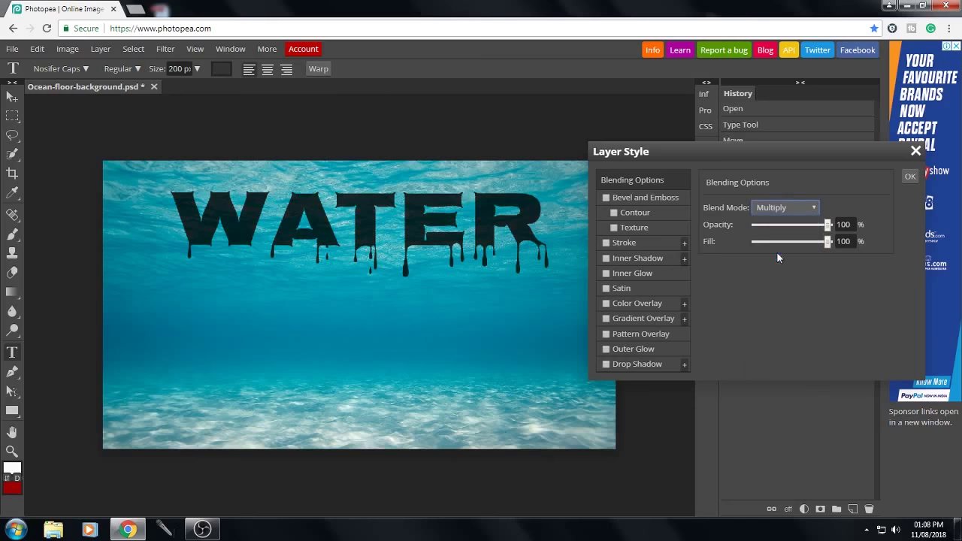
click(781, 210)
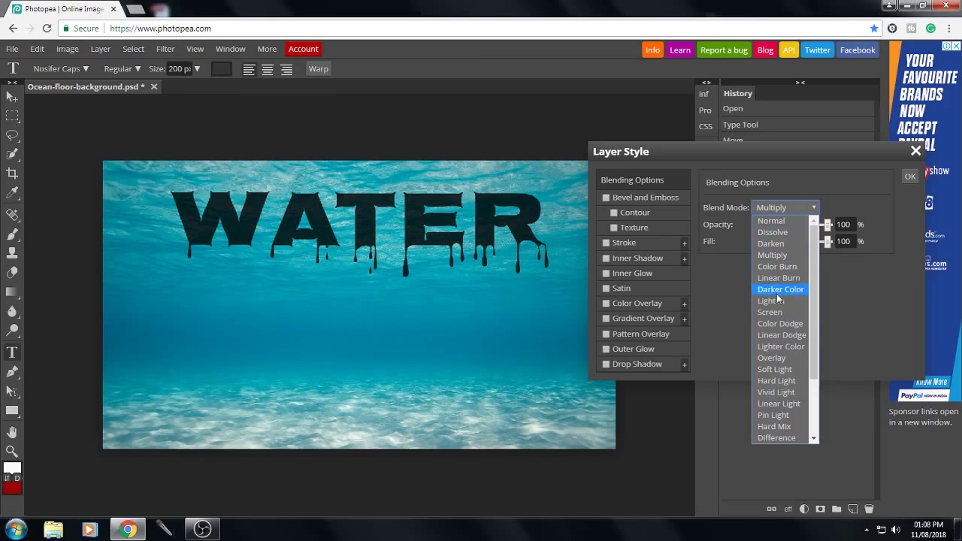
click(770, 358)
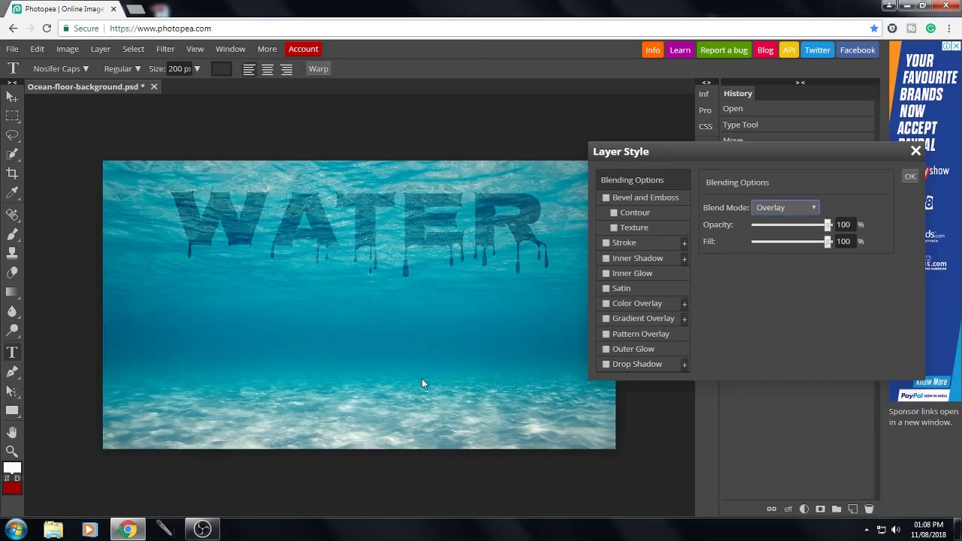
Step: Add a 3 px outside Stroke in pale cyan 7ddce0 to WATER
click(626, 241)
click(813, 277)
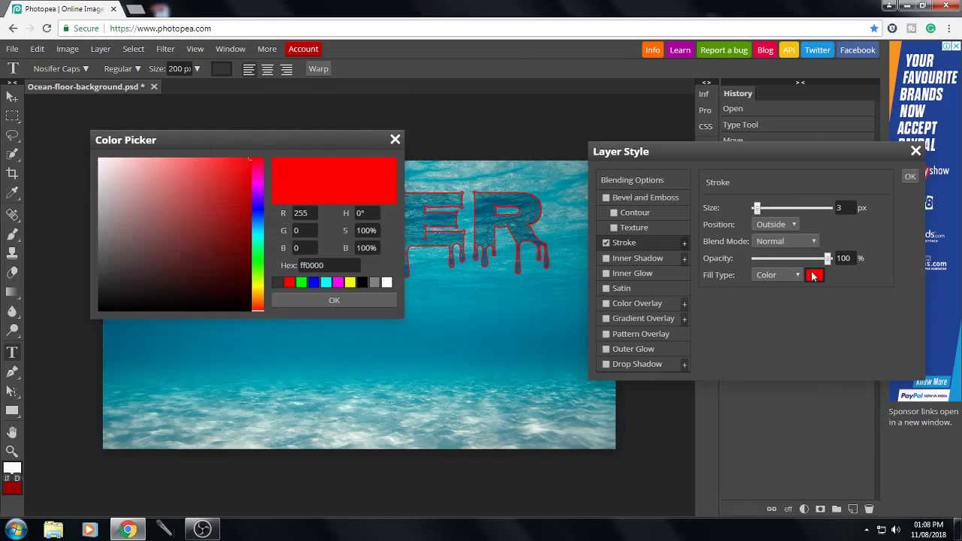
mouse_move(278, 144)
mouse_down()
mouse_move(679, 372)
mouse_move(759, 307)
mouse_up()
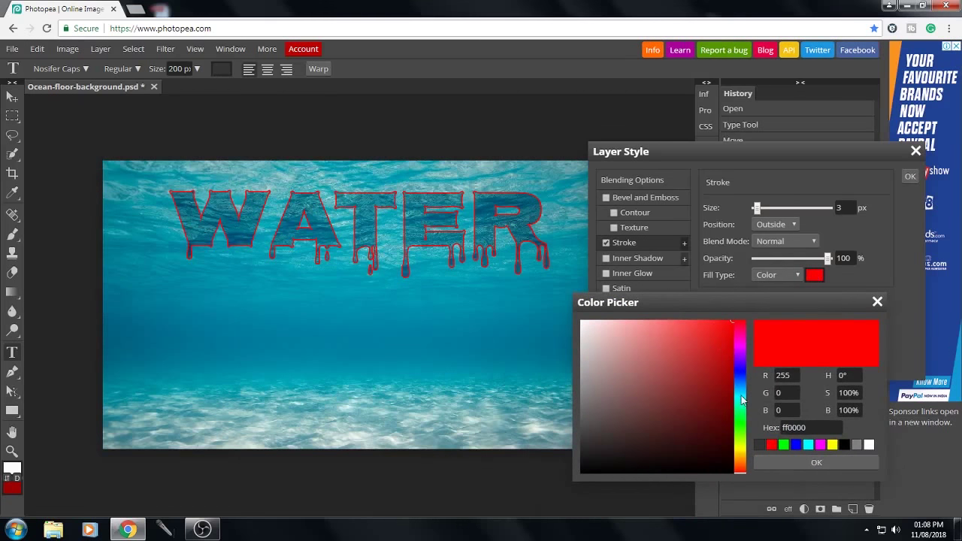
drag(741, 398, 740, 388)
mouse_move(662, 365)
mouse_down()
mouse_move(646, 338)
mouse_move(633, 345)
mouse_up()
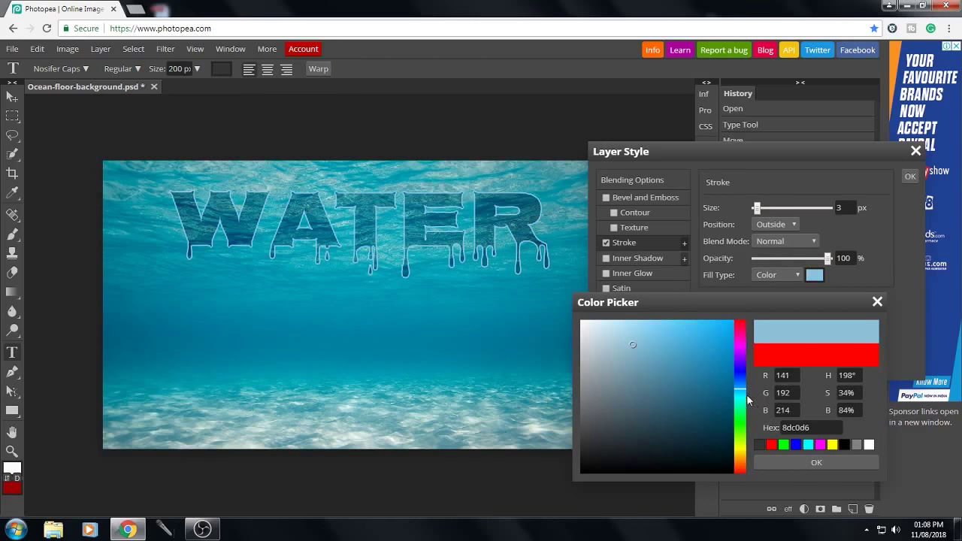
drag(741, 394, 744, 400)
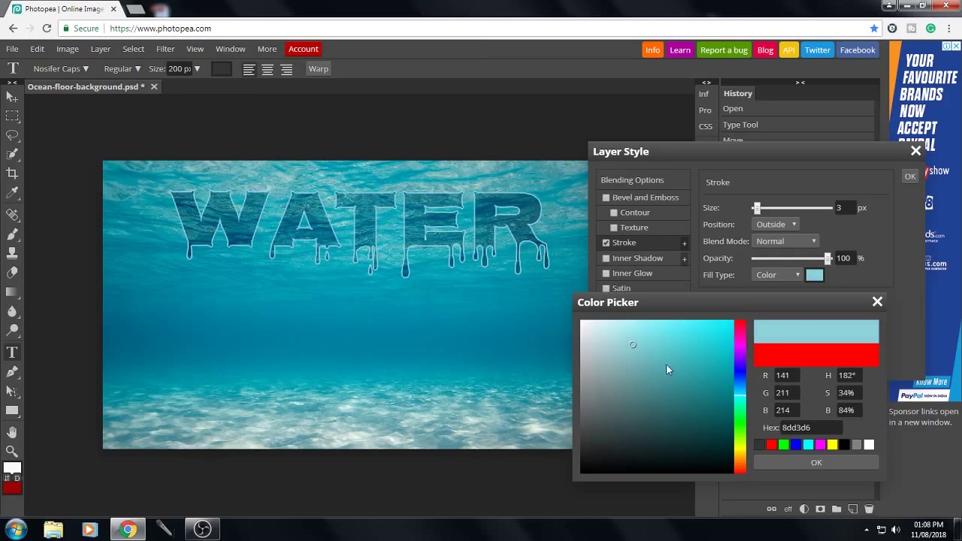
drag(643, 344, 649, 342)
click(788, 461)
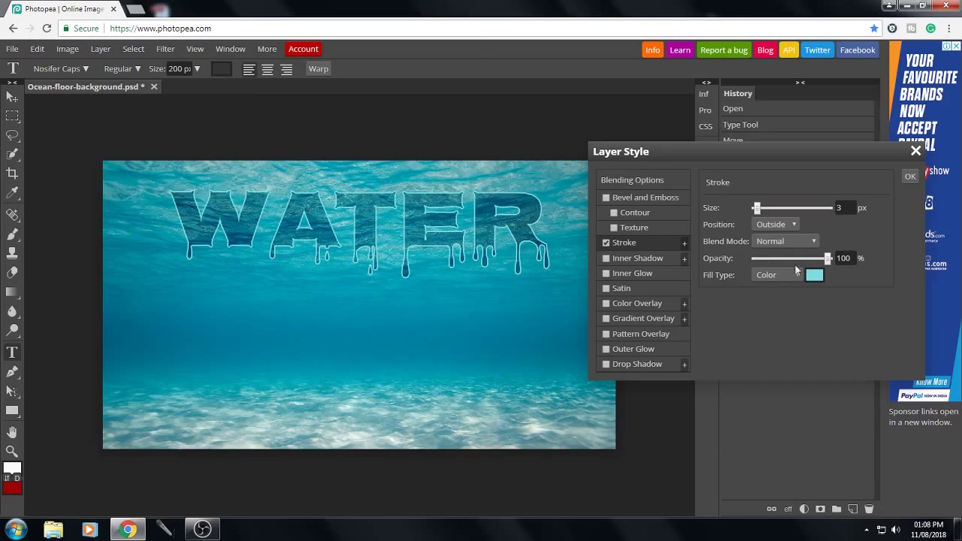
Step: Toggle Bevel and Emboss and set the WATER layer's Fill to 80%
click(643, 195)
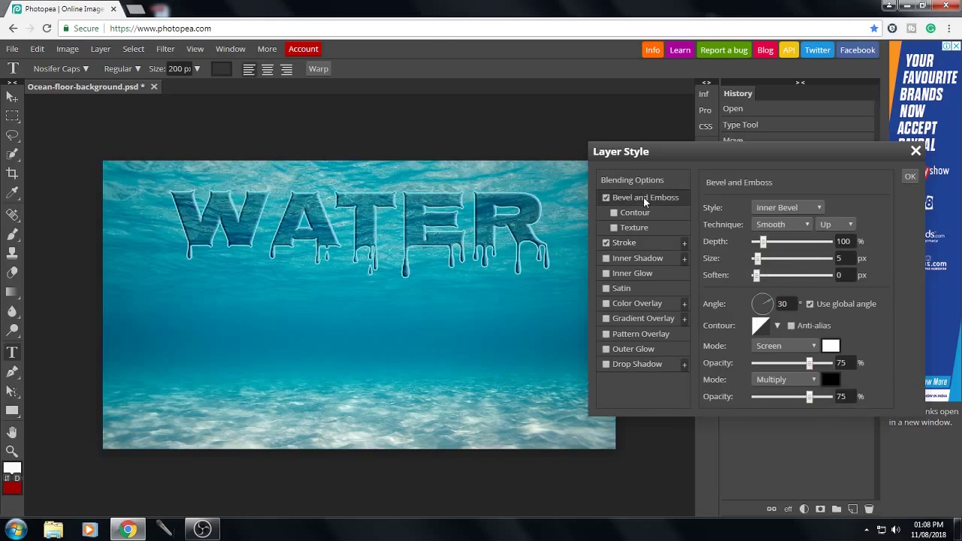
click(646, 180)
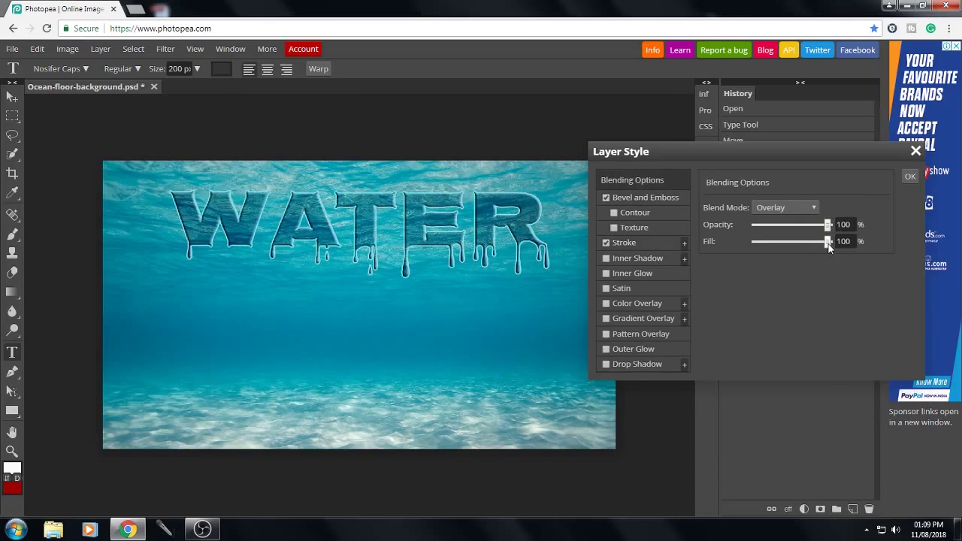
drag(819, 246, 813, 246)
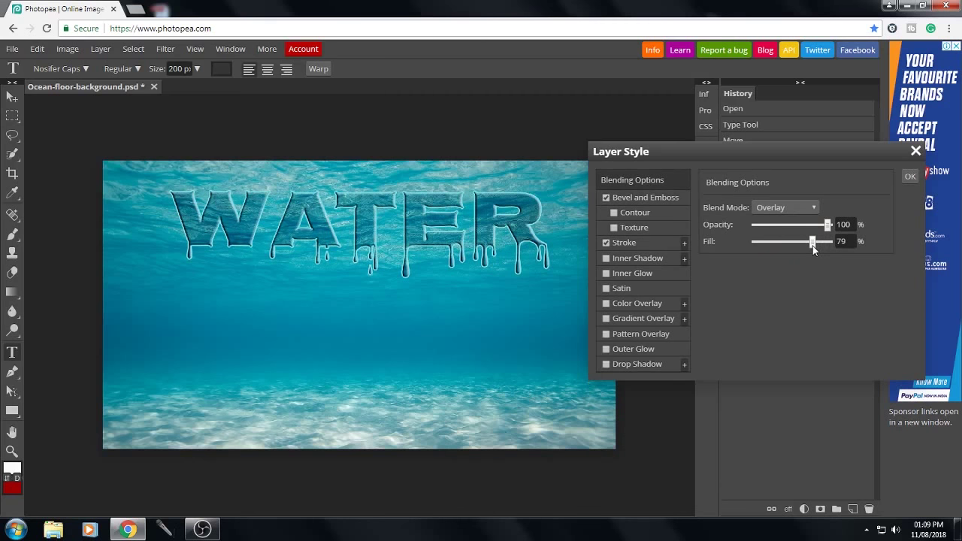
click(606, 198)
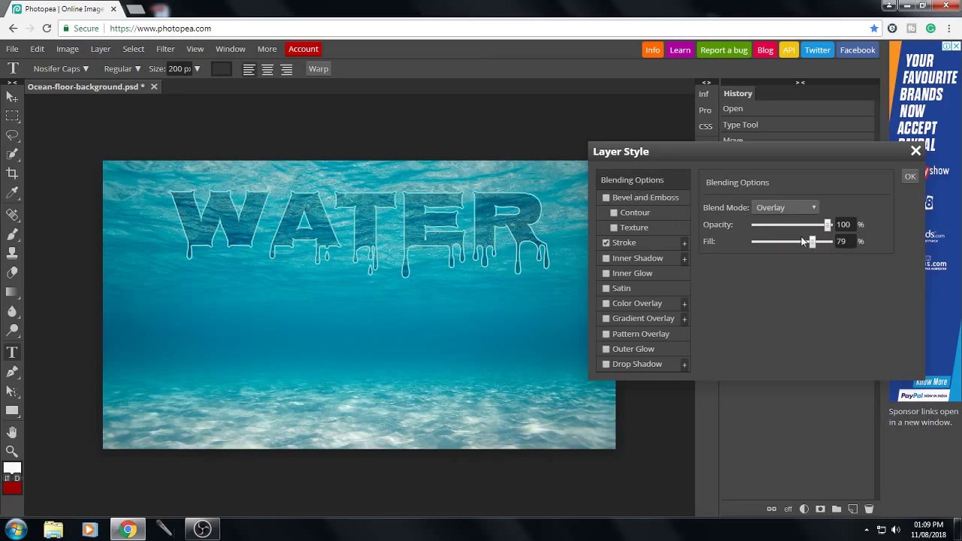
drag(807, 245, 820, 244)
text(80)
Step: Re-enable Bevel and Emboss on WATER, trying Emboss, Pillow and Stroke Emboss before settling on Outer Bevel
click(632, 197)
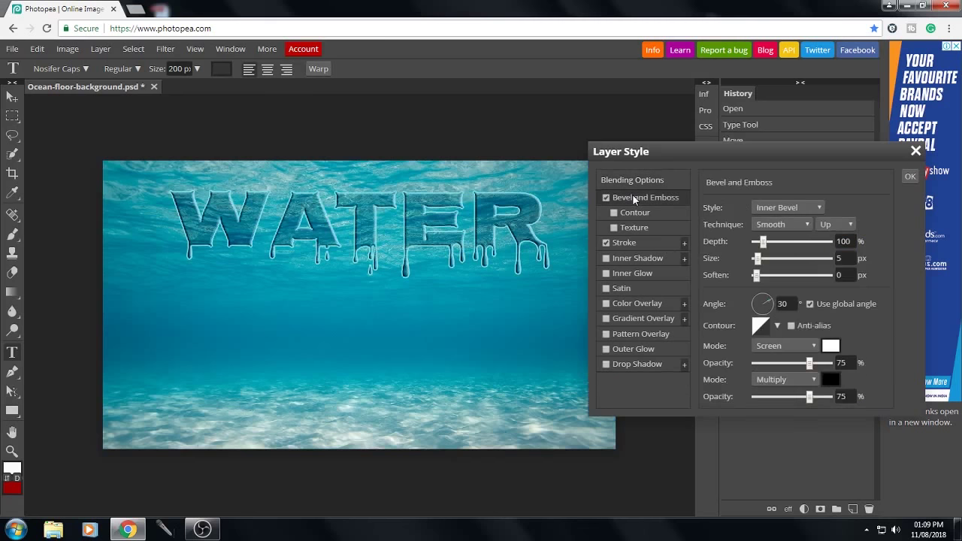
click(795, 207)
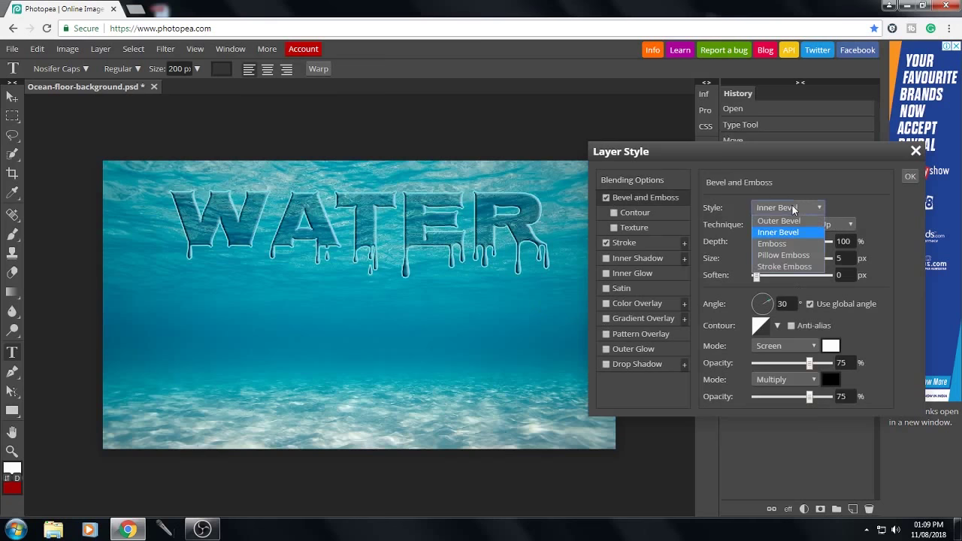
click(777, 247)
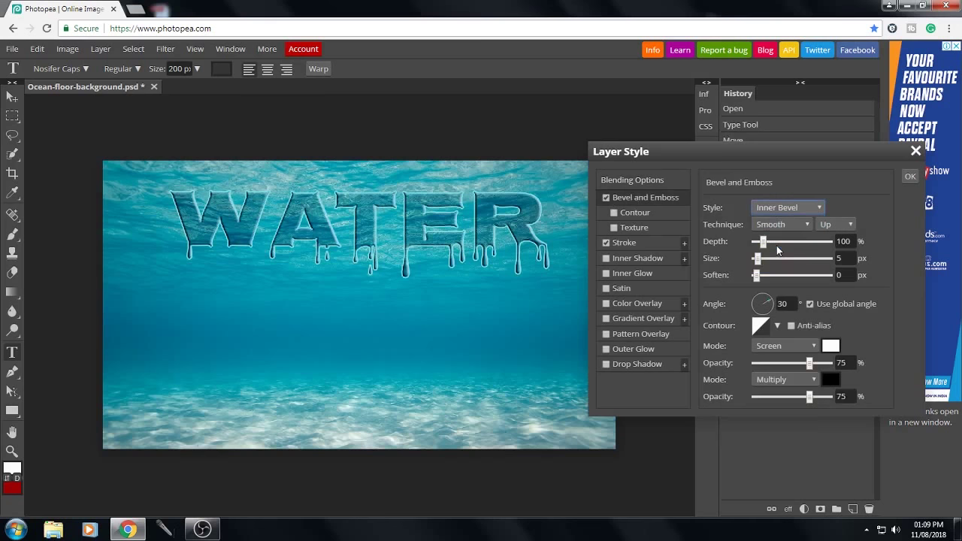
click(786, 205)
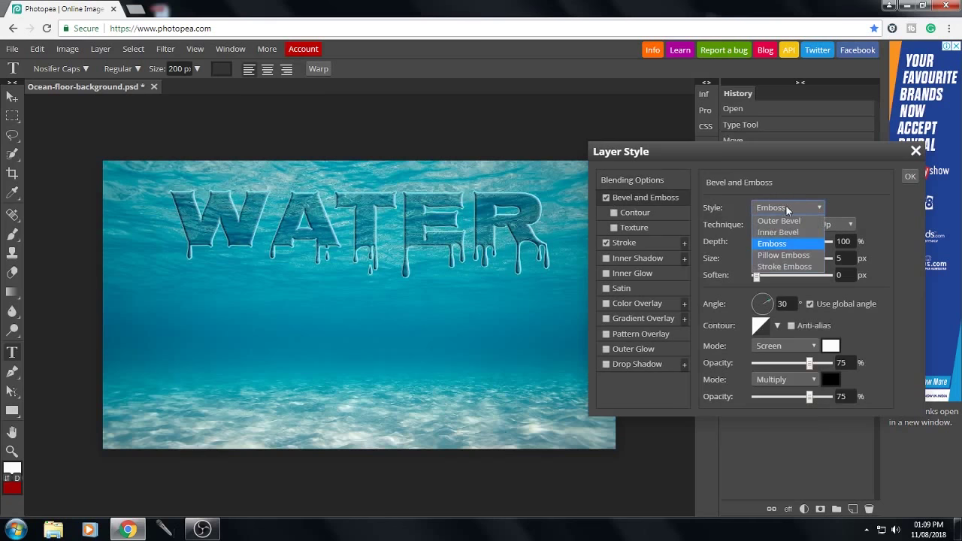
click(786, 255)
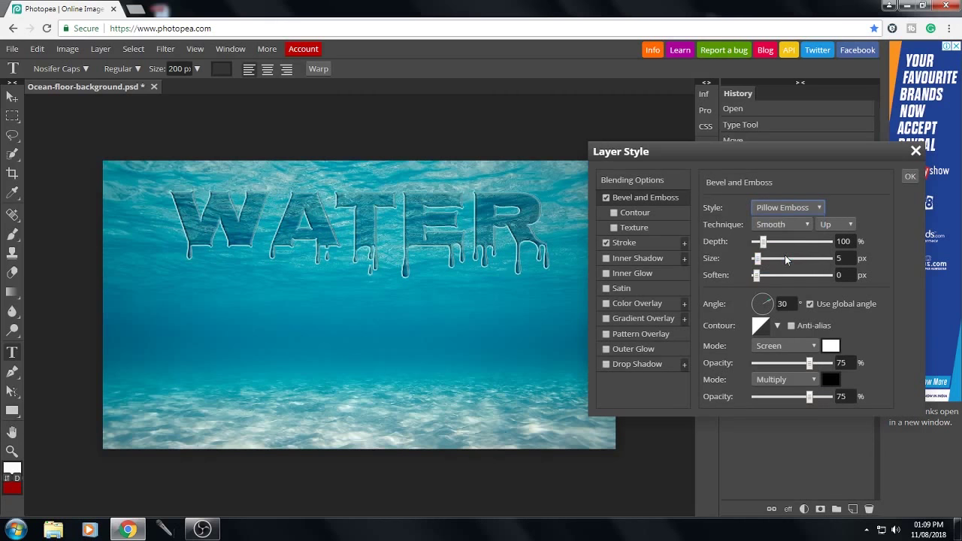
click(782, 208)
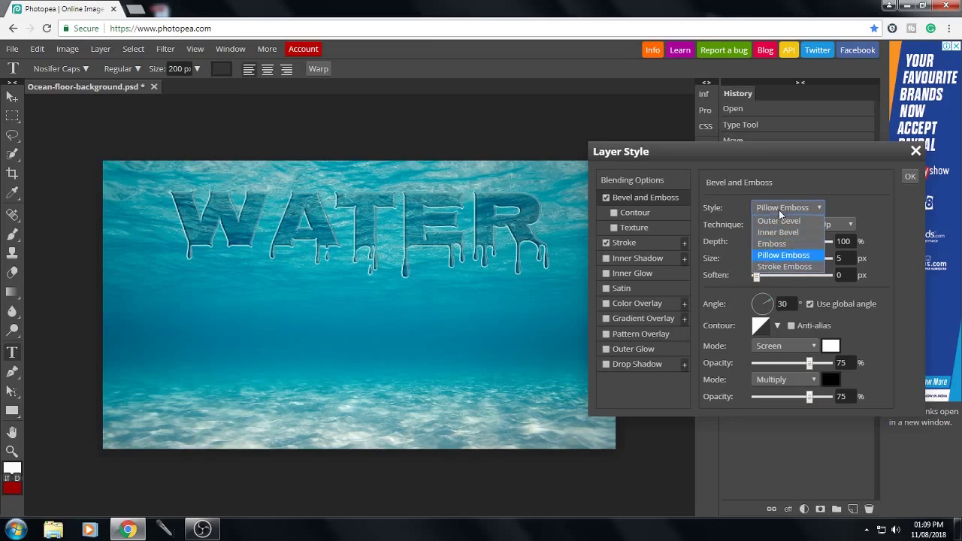
click(782, 269)
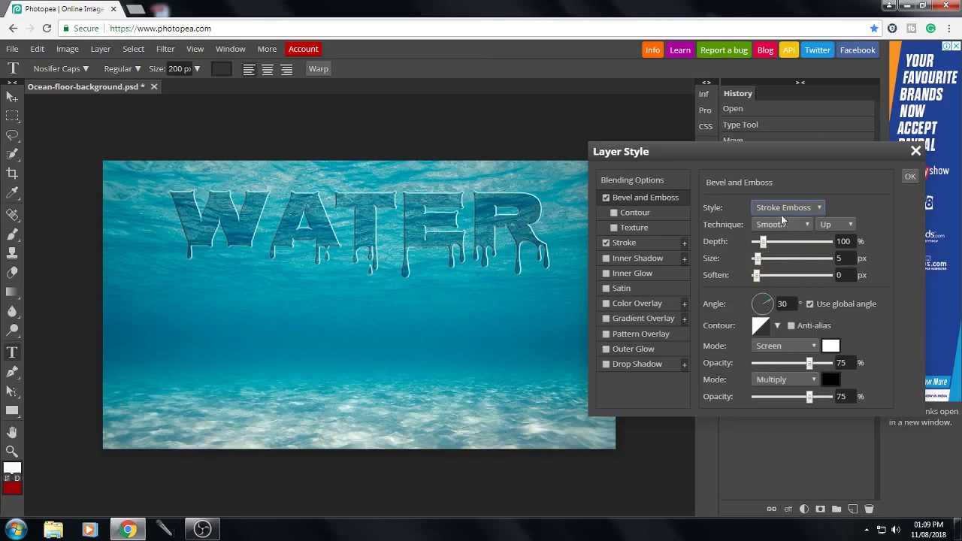
click(780, 211)
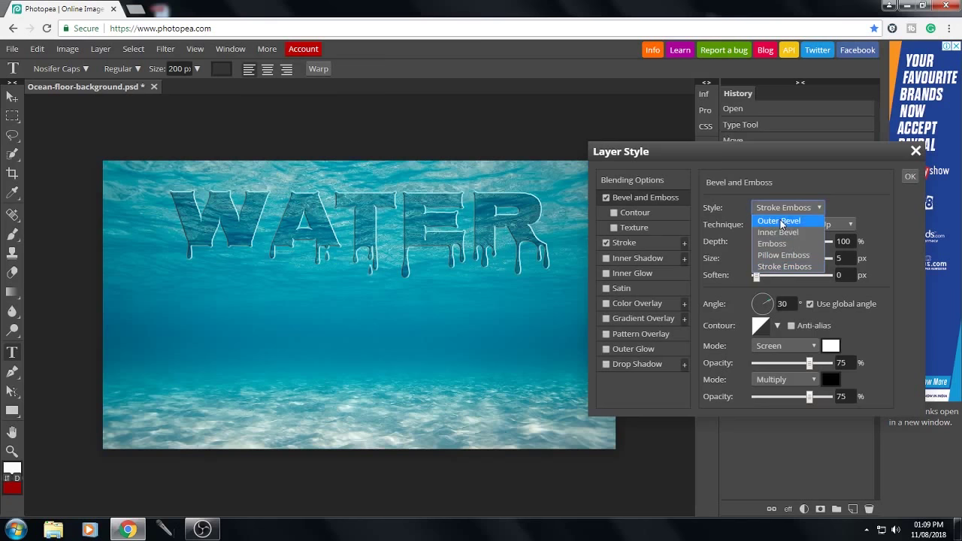
click(786, 203)
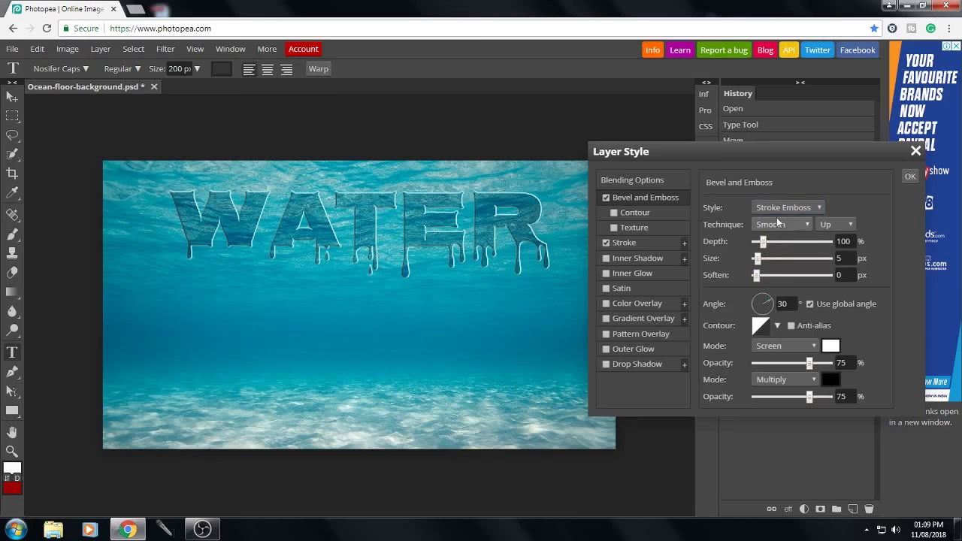
click(777, 209)
click(771, 219)
Step: Set the bevel depth to 560% and adjust its size to about 8 px
drag(762, 242, 795, 242)
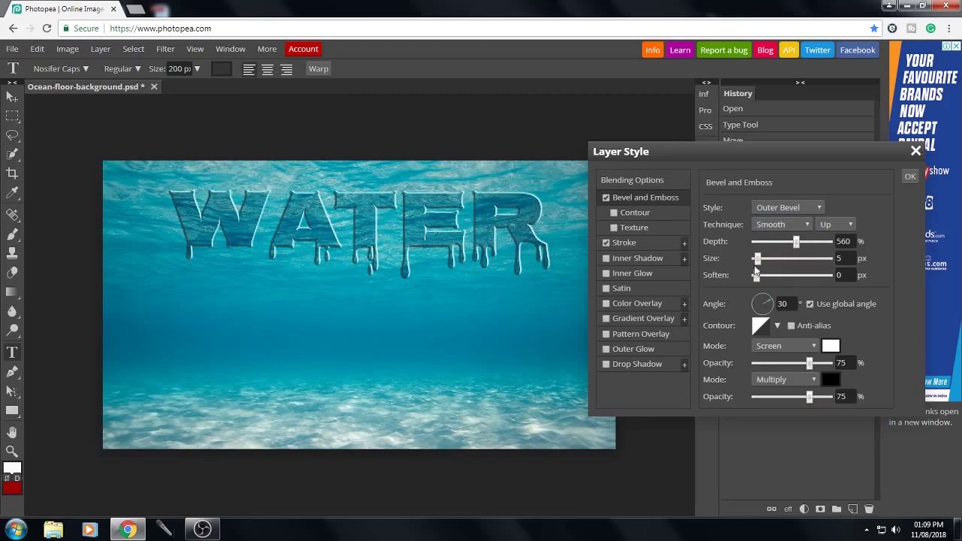
scroll(786, 264, up, 9)
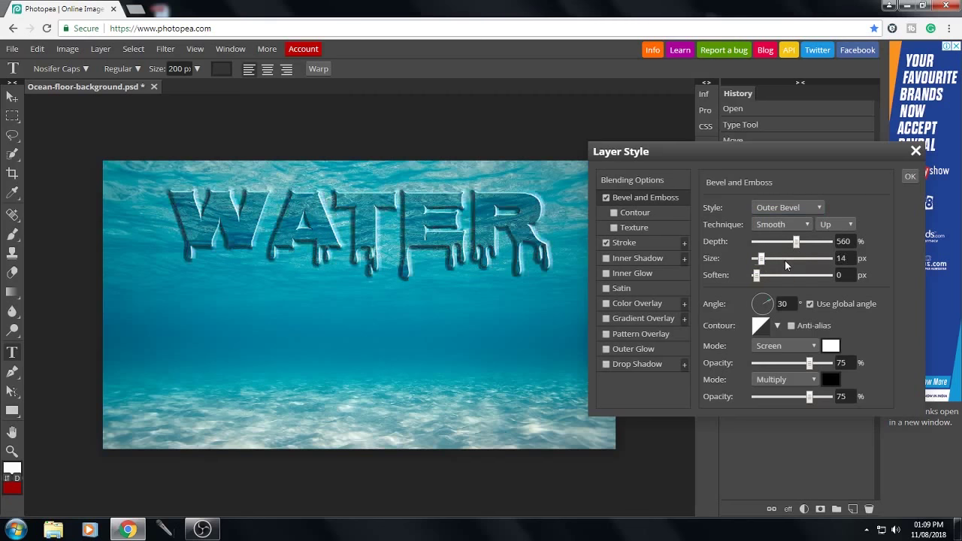
scroll(778, 266, up, 5)
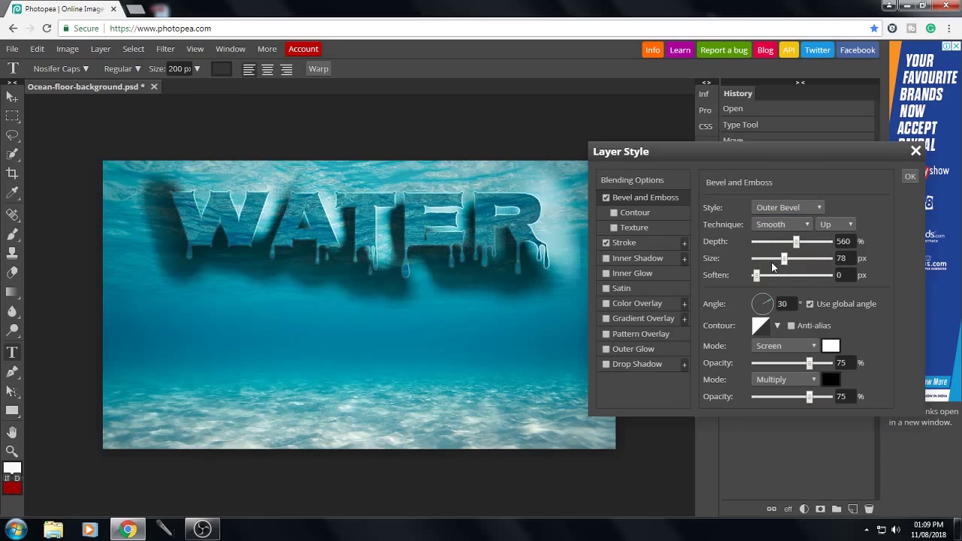
scroll(768, 264, down, 3)
scroll(764, 263, down, 3)
scroll(764, 262, down, 3)
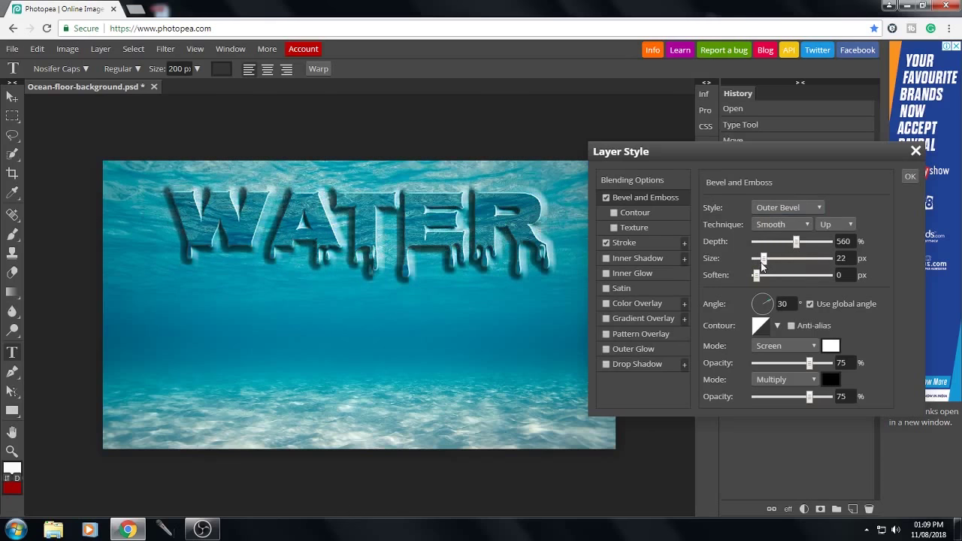
scroll(761, 262, down, 3)
drag(760, 265, 758, 262)
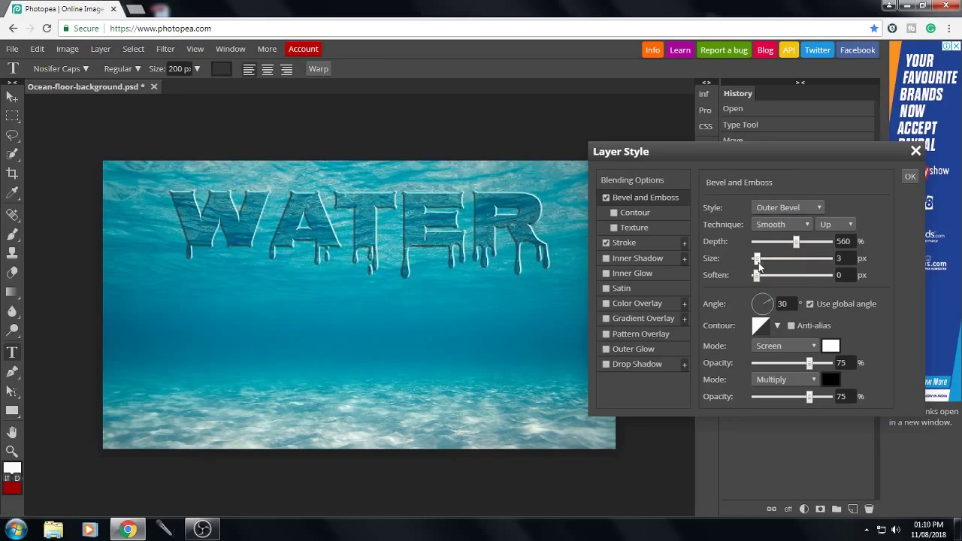
drag(757, 261, 758, 262)
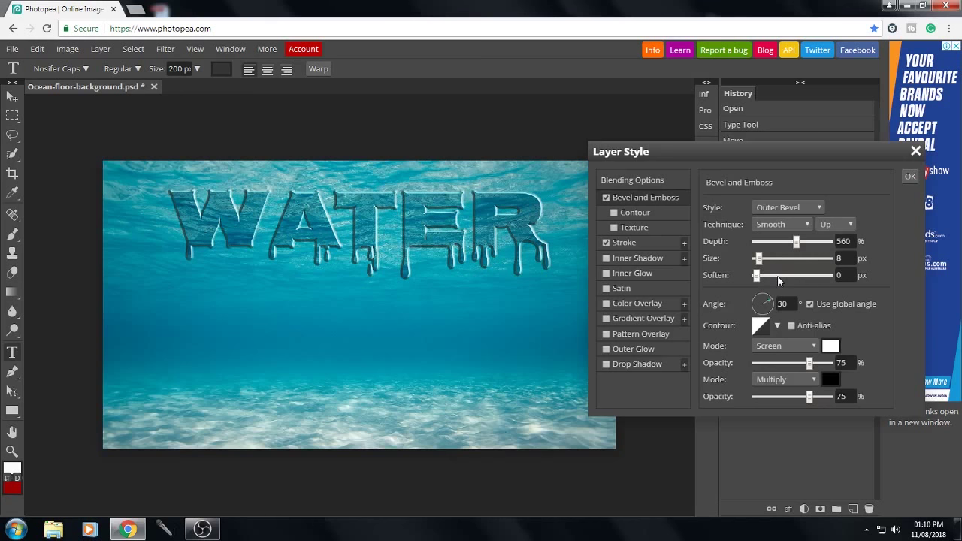
Step: Soften the bevel to 9 px, use Chisel Hard technique, and rotate the angle to 6
drag(779, 276, 786, 276)
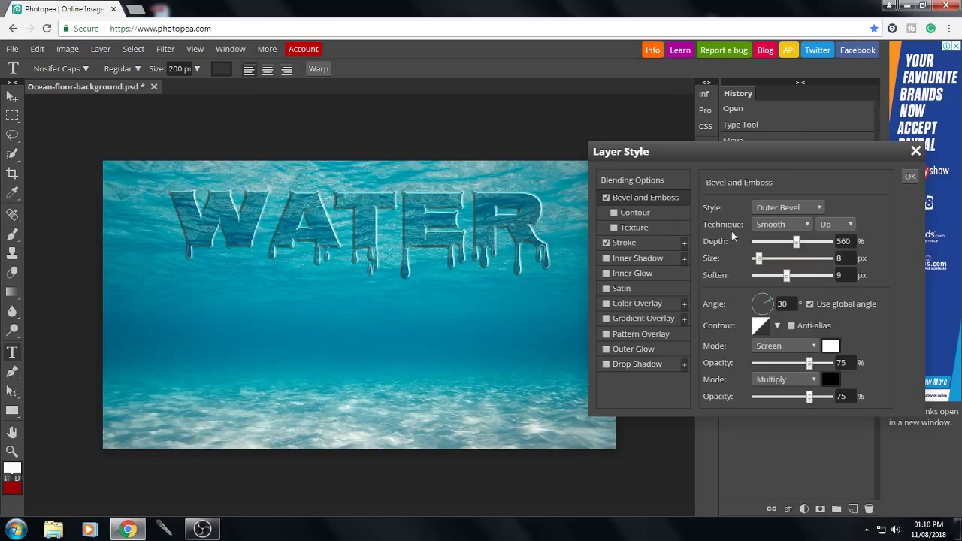
click(778, 224)
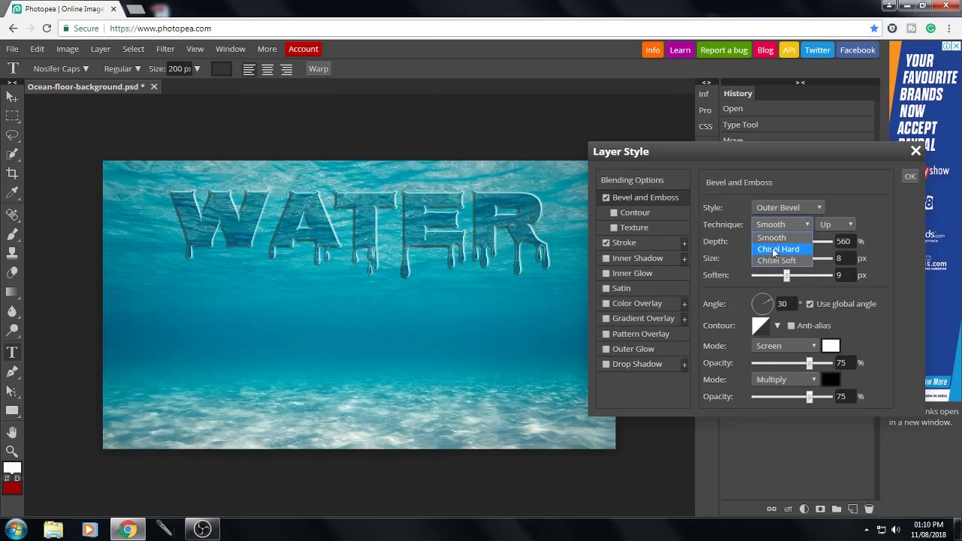
key(Escape)
key(Down)
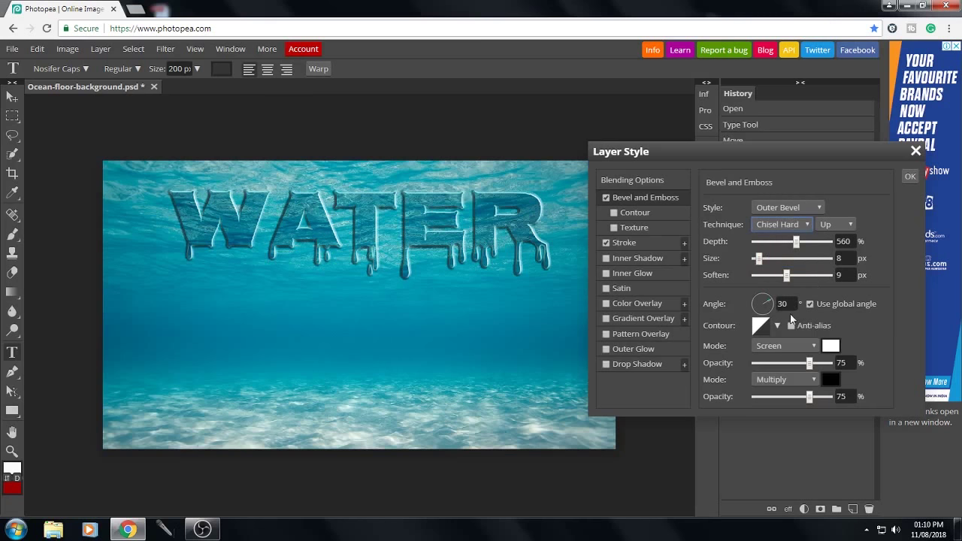
drag(772, 303, 755, 319)
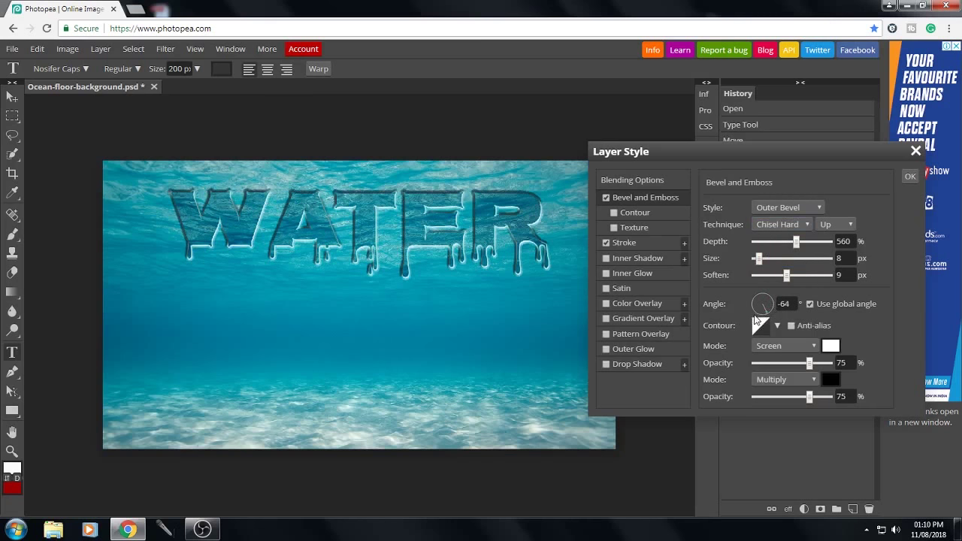
mouse_move(755, 319)
mouse_down()
mouse_move(753, 304)
mouse_move(774, 307)
mouse_up()
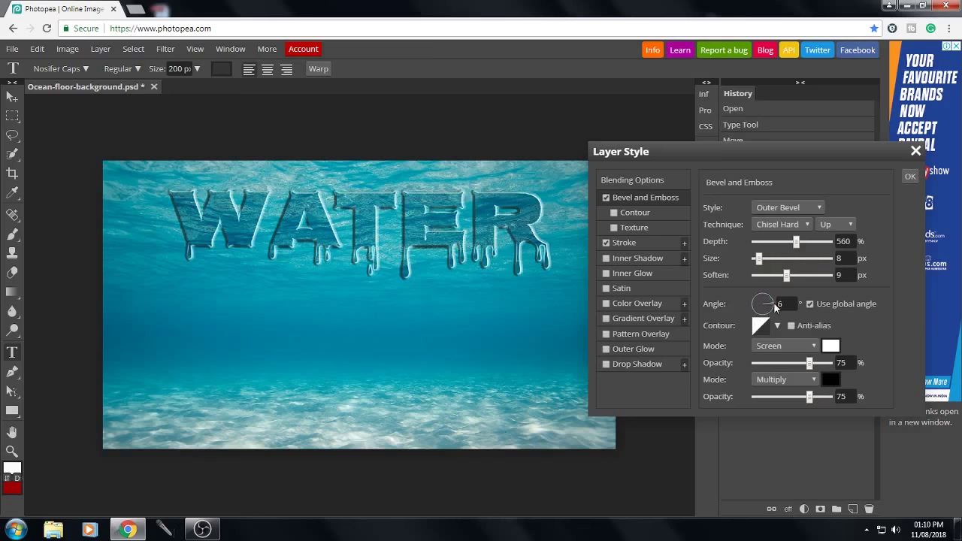
Step: Apply the cone gloss contour, then switch Bevel and Emboss off
click(777, 325)
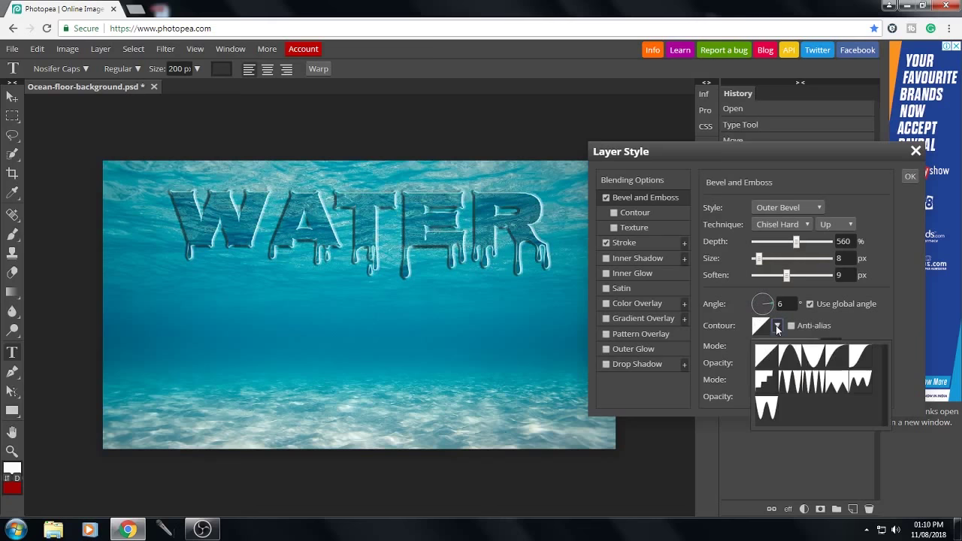
click(790, 366)
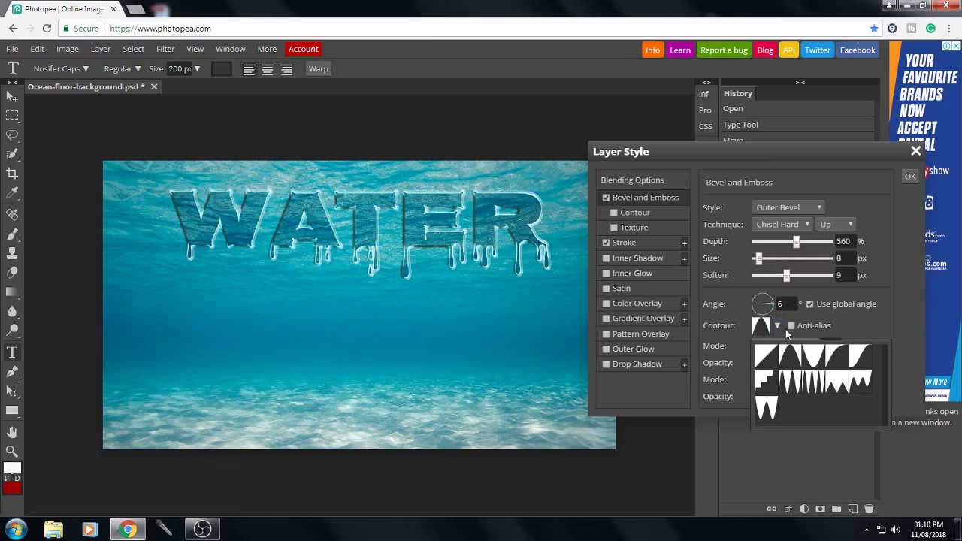
click(884, 266)
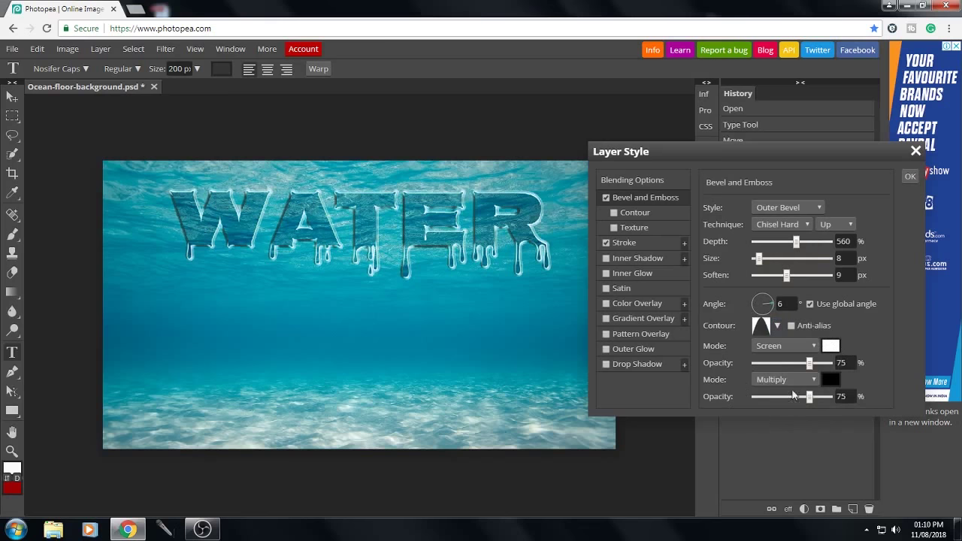
click(605, 198)
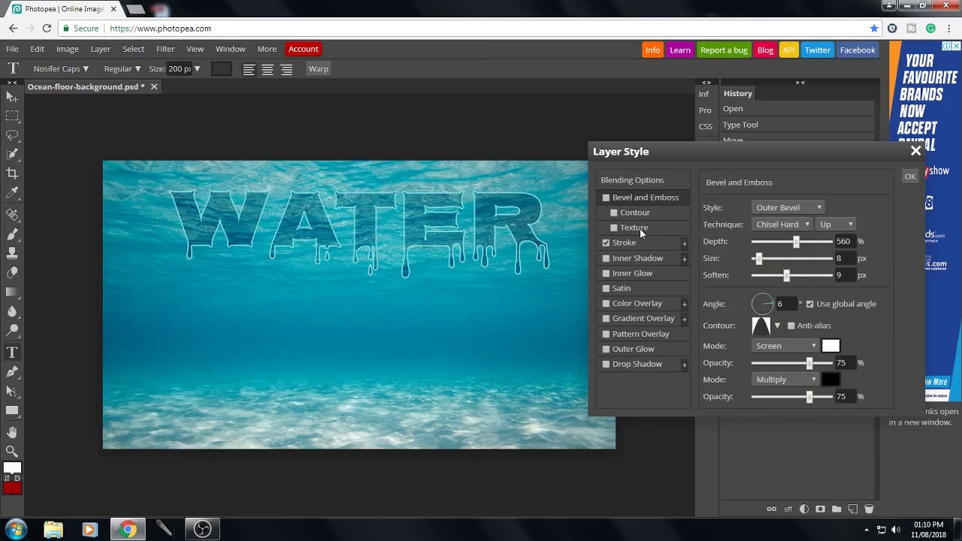
Step: Set the bevel Texture pattern to the pale beige swatch, leaving Texture and bevel unchecked
click(639, 228)
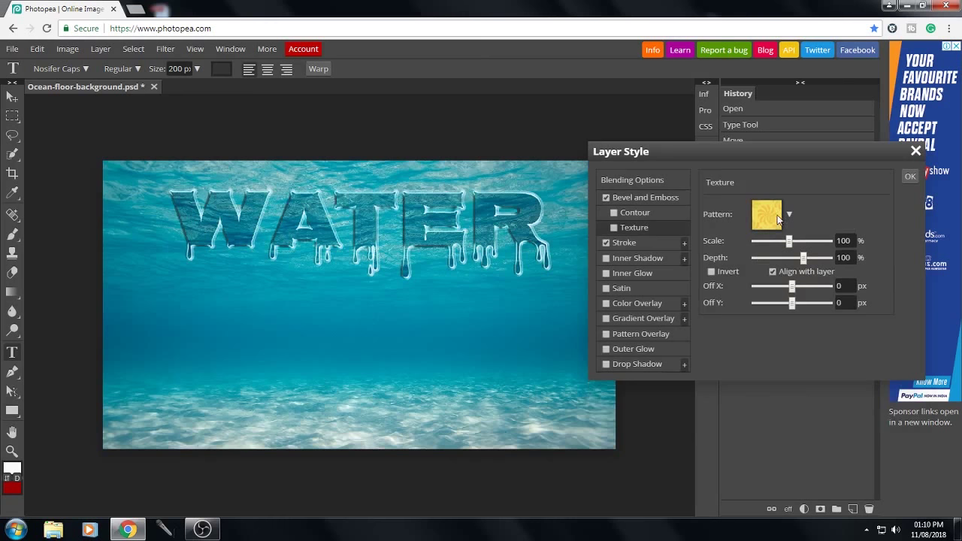
click(606, 197)
click(614, 227)
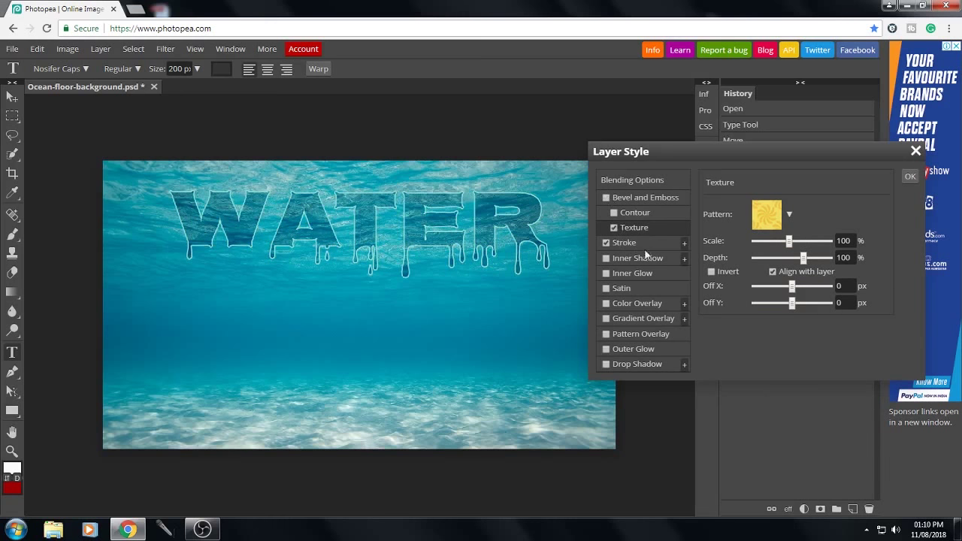
click(789, 214)
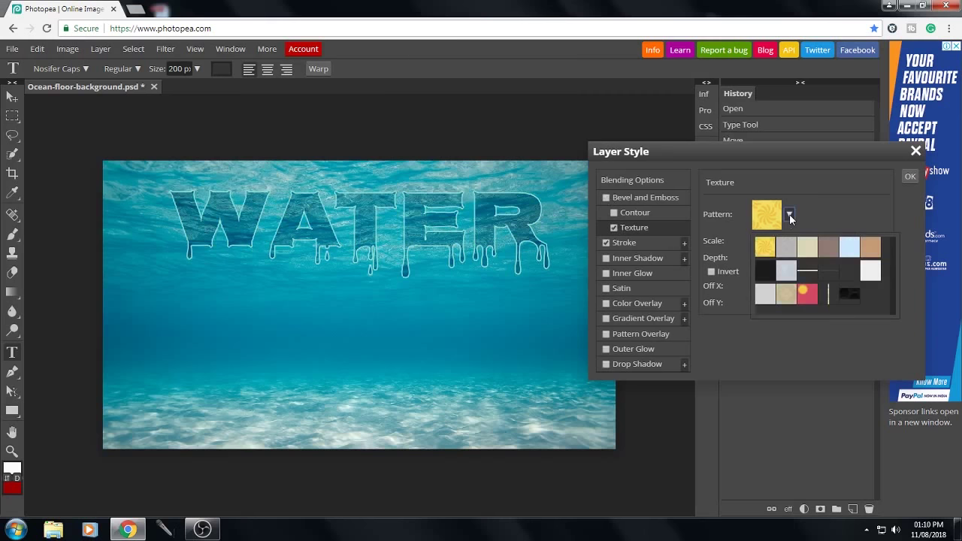
click(806, 248)
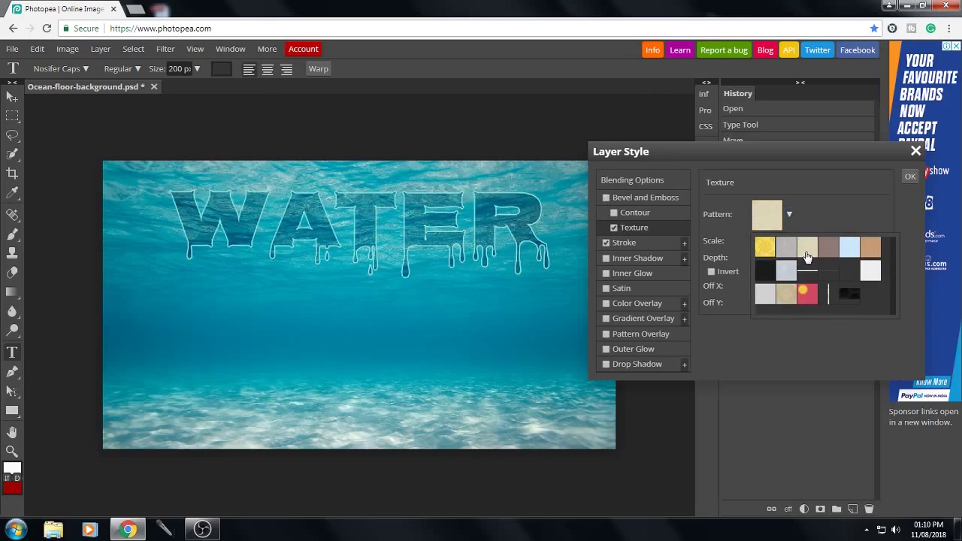
click(608, 197)
click(607, 198)
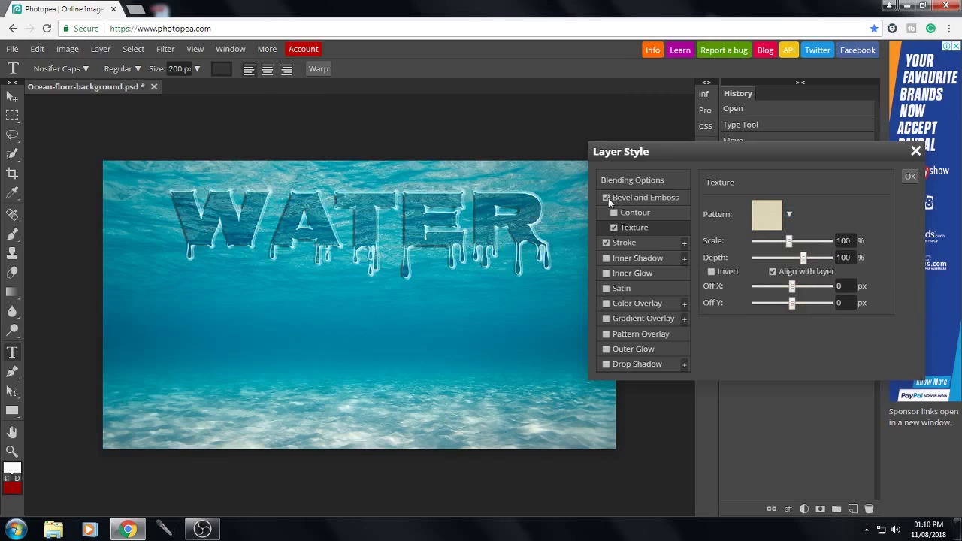
click(607, 198)
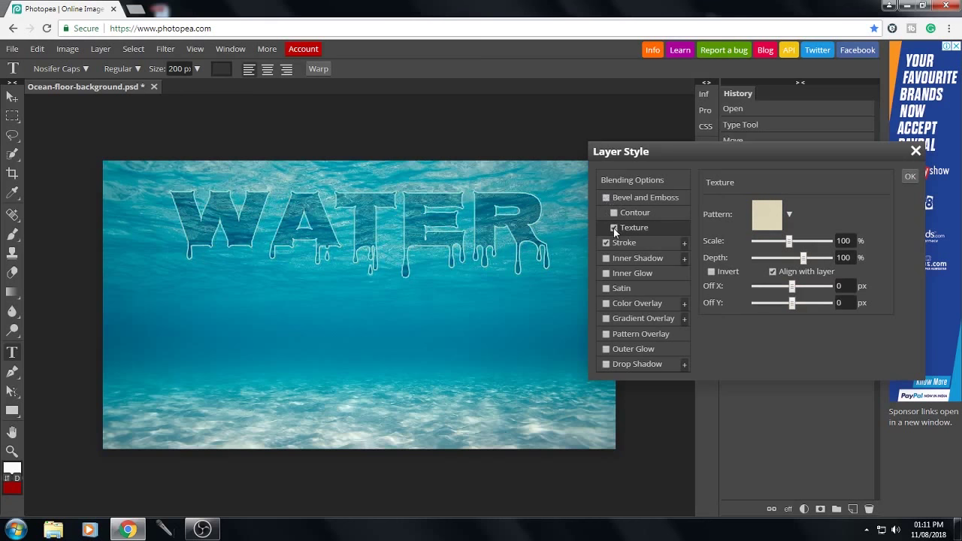
Step: Try and remove an inner shadow, add a red colour overlay, then switch to a black-to-white gradient overlay
click(636, 243)
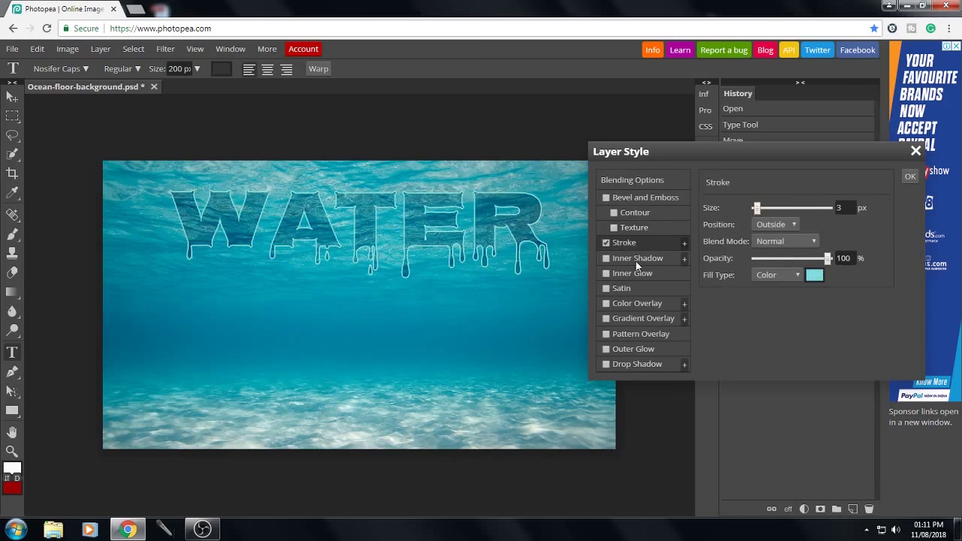
click(638, 258)
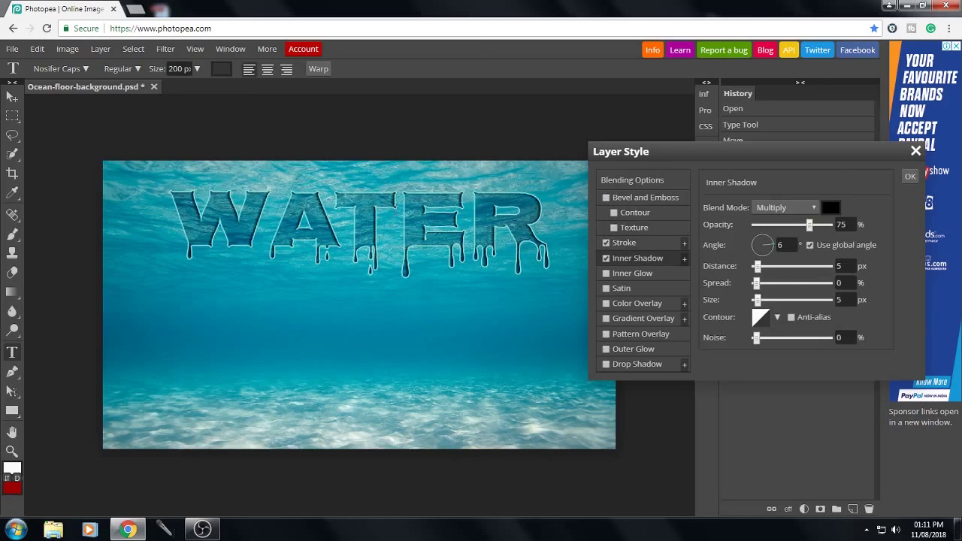
click(605, 258)
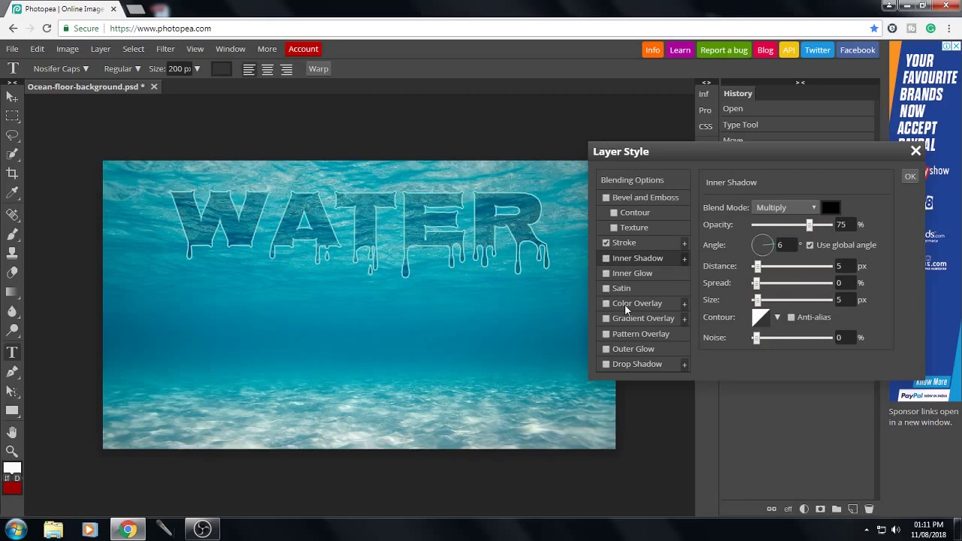
click(625, 303)
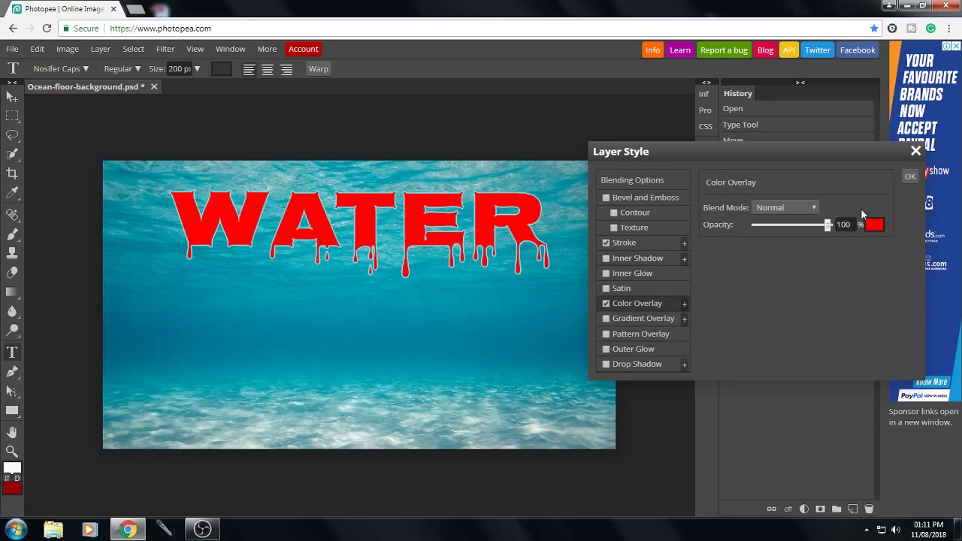
click(606, 304)
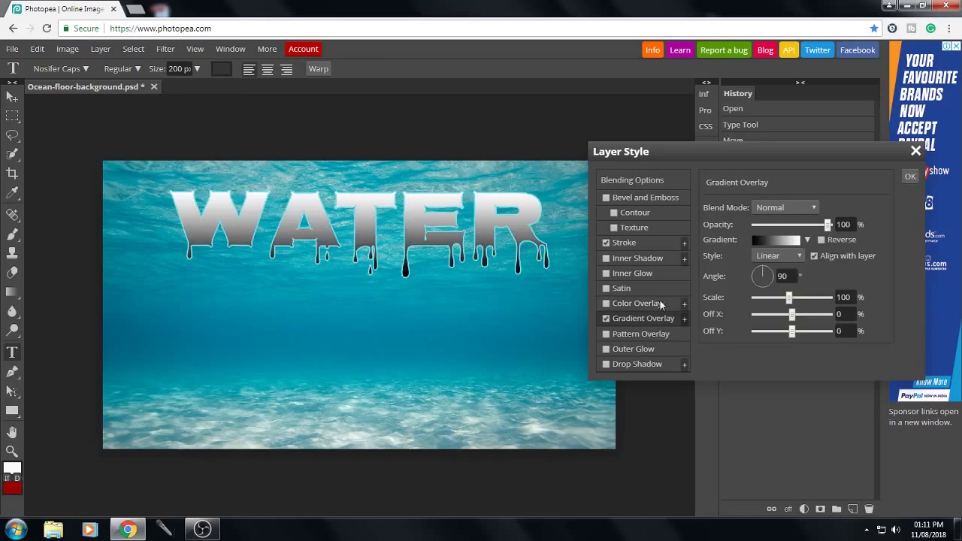
Step: Set the gradient overlay's left colour stop to bright cyan
click(765, 240)
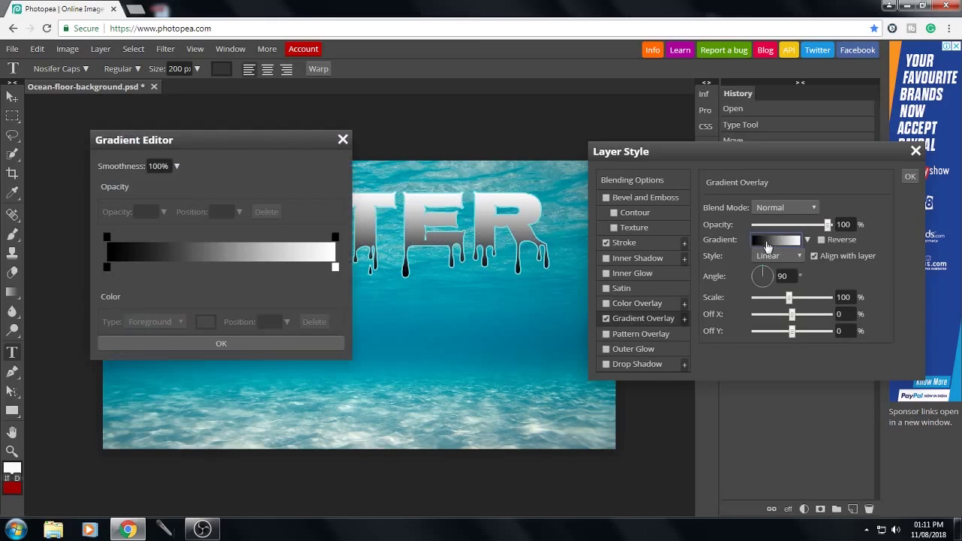
click(108, 266)
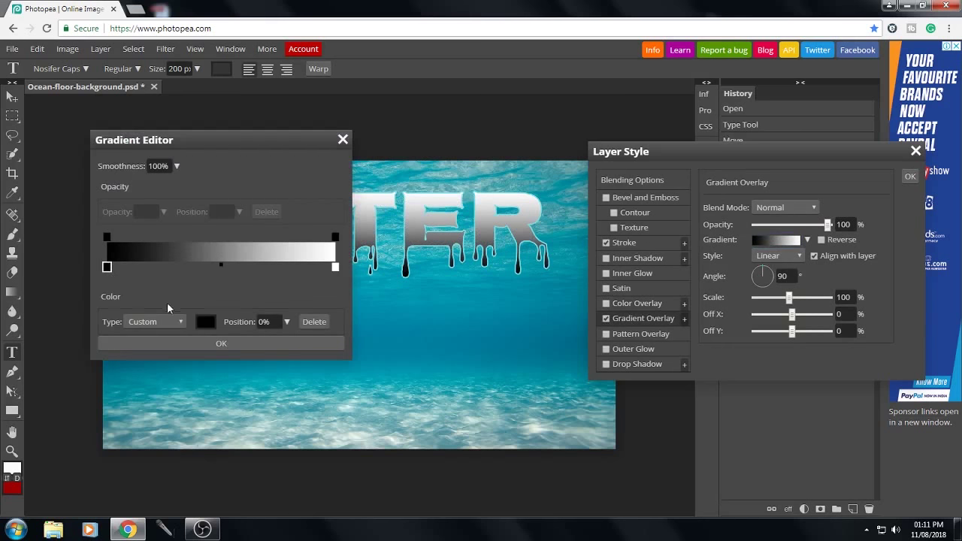
click(204, 323)
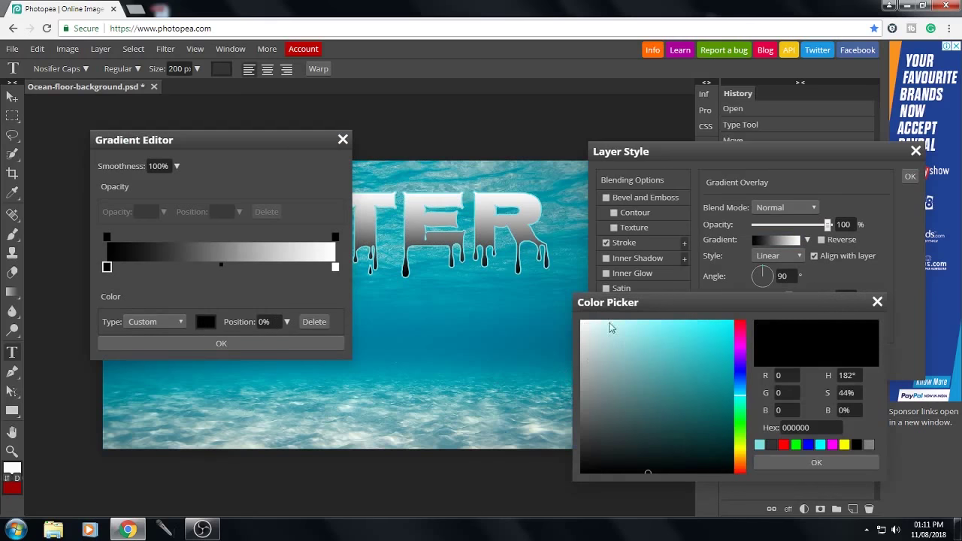
drag(650, 342, 691, 327)
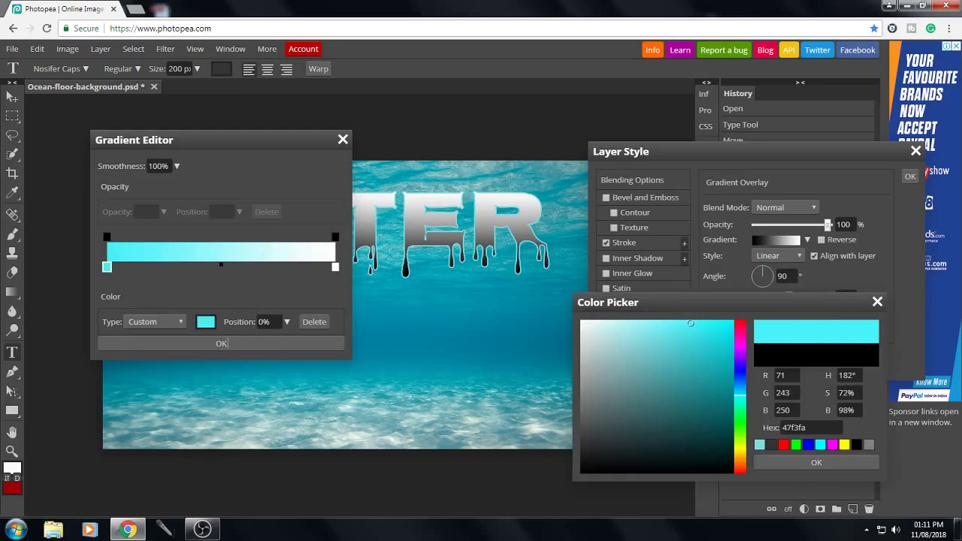
click(780, 460)
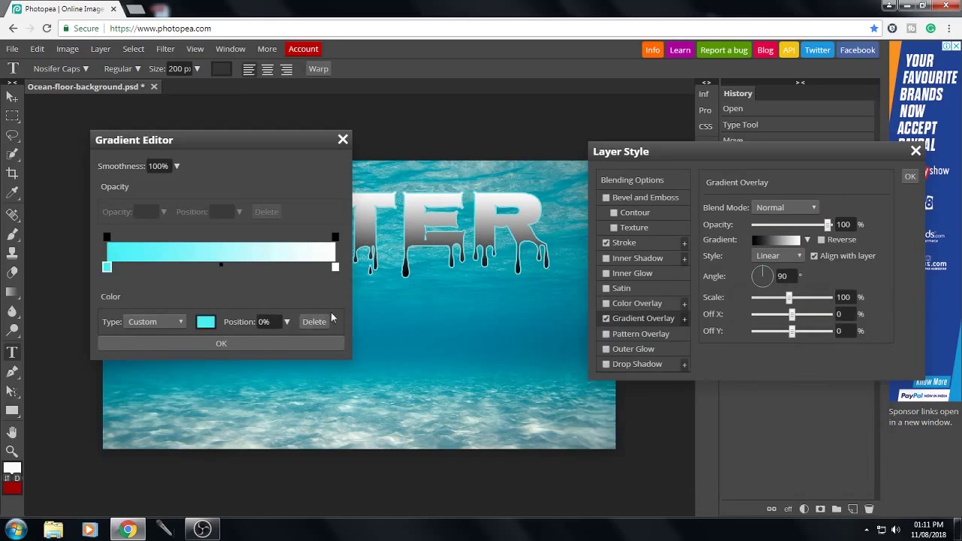
Step: Set the right stop to dark teal 007596, then uncheck Gradient Overlay
click(335, 267)
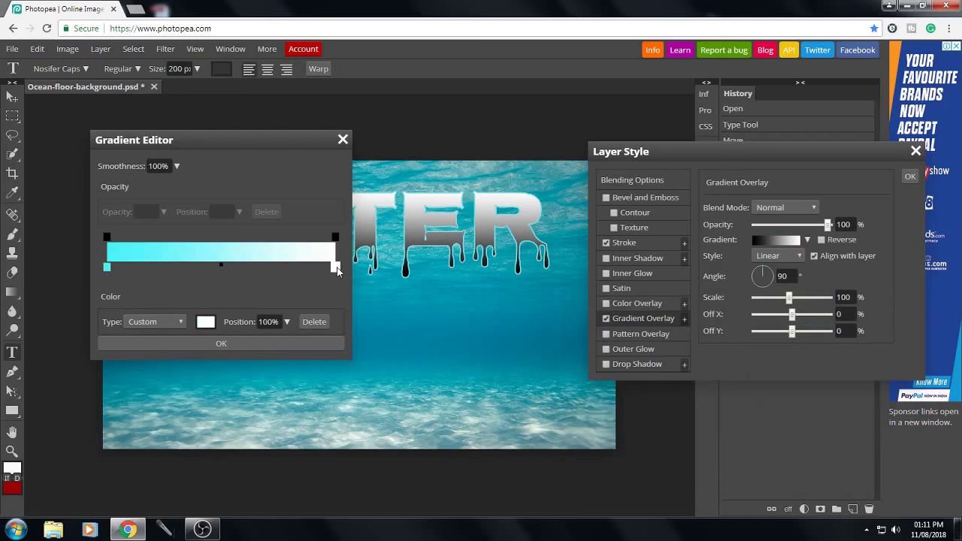
click(205, 322)
text(005d61)
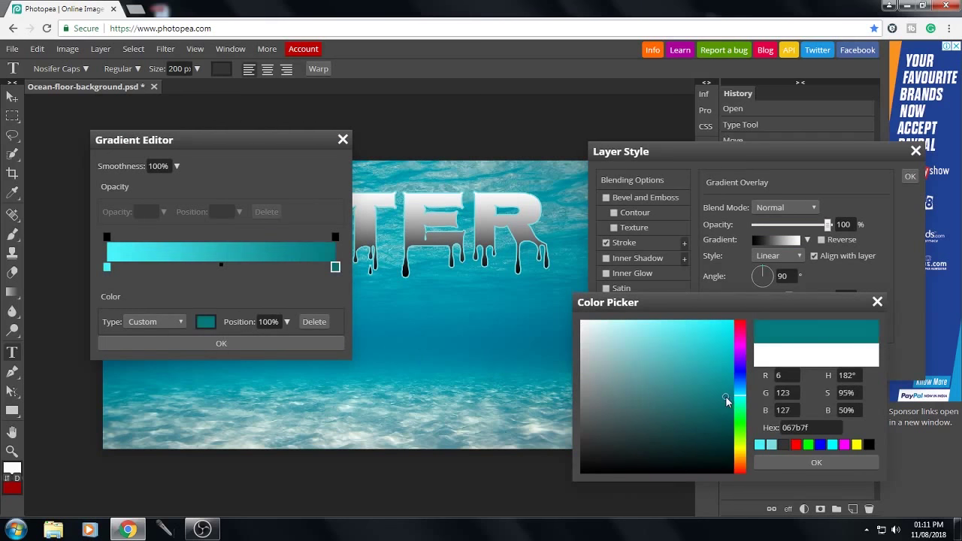
text(007596)
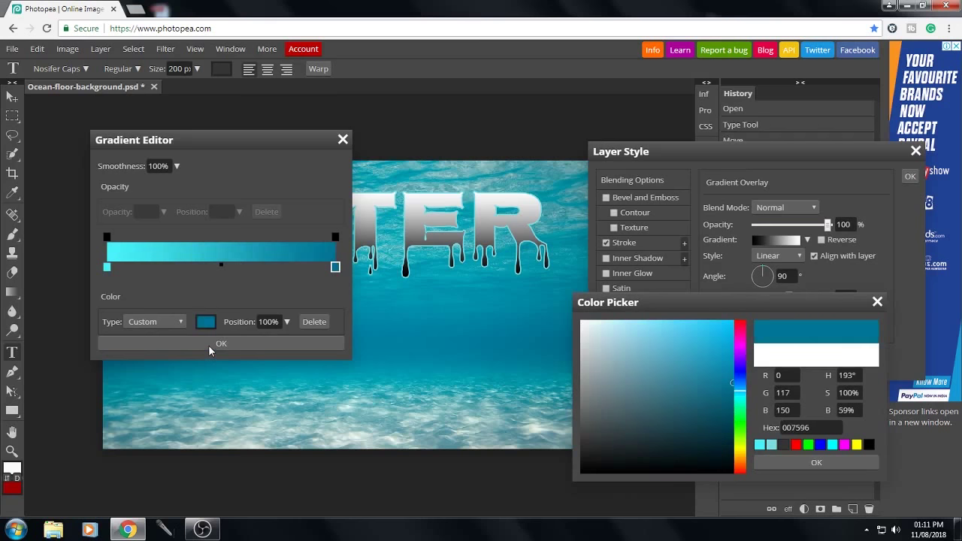
click(819, 462)
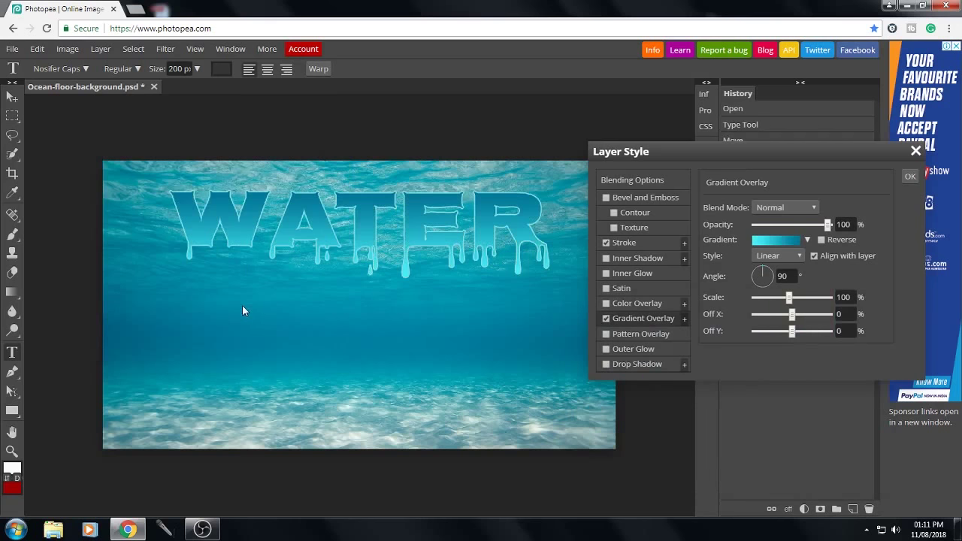
click(605, 318)
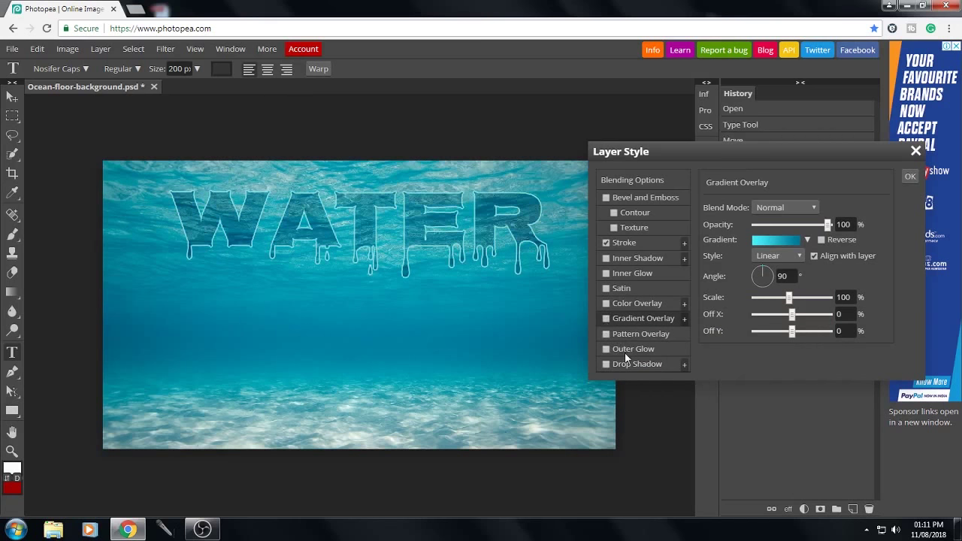
Step: Enable a drop shadow on WATER at 77% opacity, 48° angle, 15 px distance and 5% spread
click(626, 350)
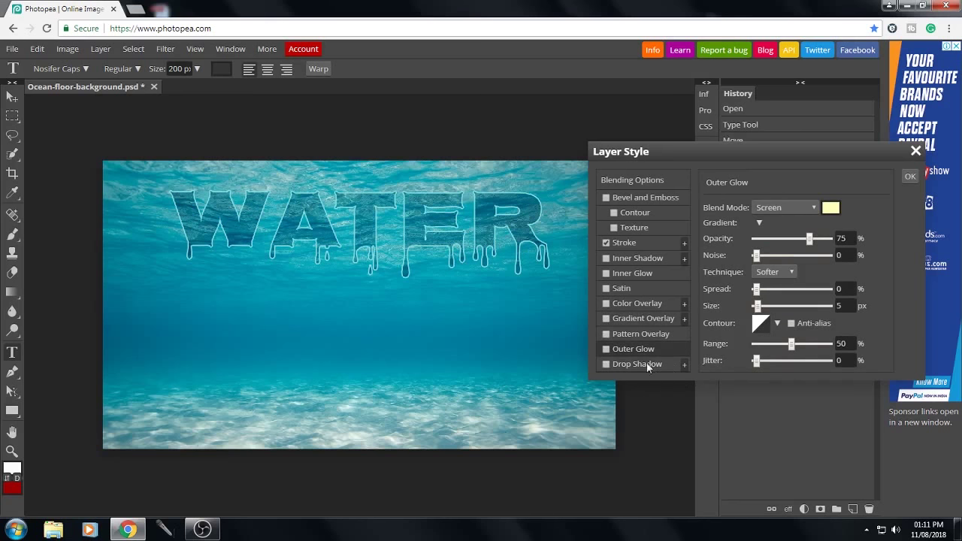
click(653, 363)
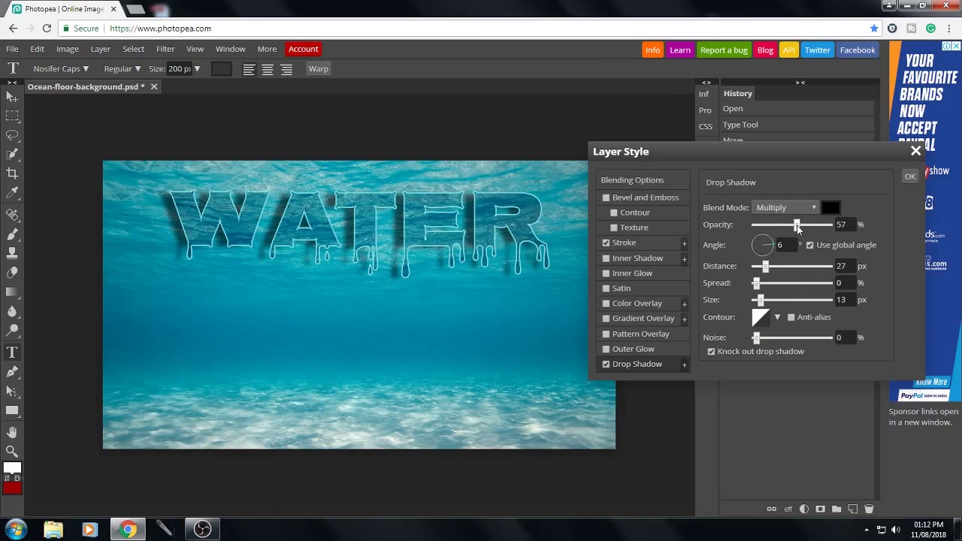
drag(797, 228, 811, 227)
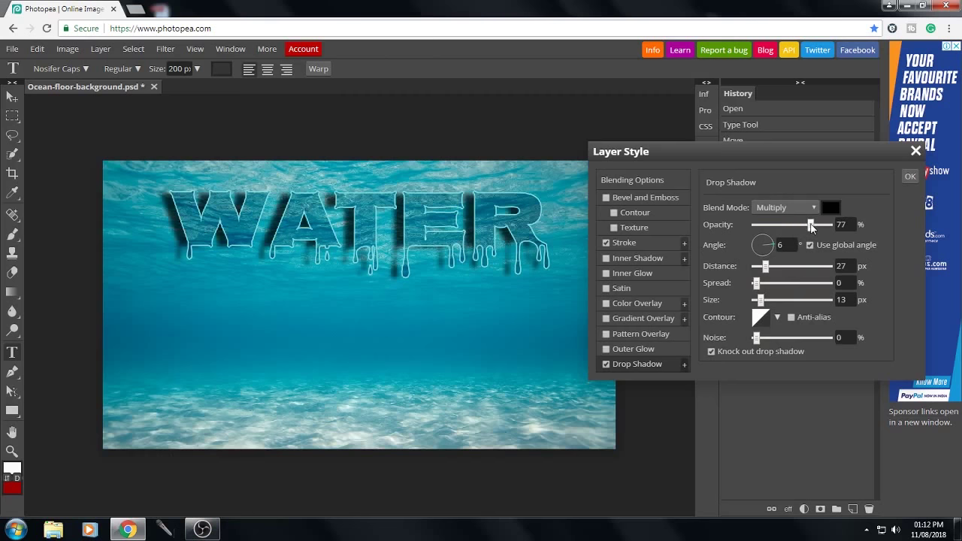
drag(766, 266, 762, 269)
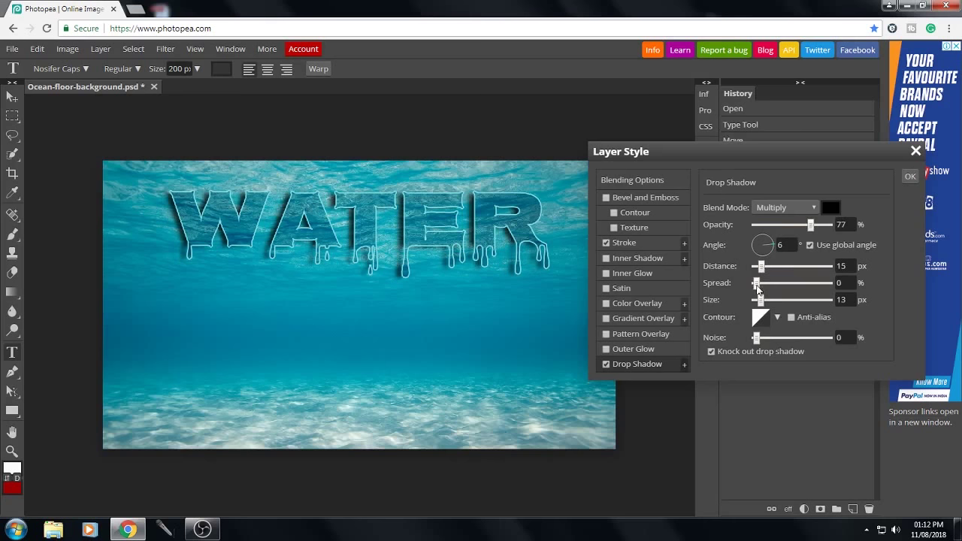
drag(774, 248, 769, 242)
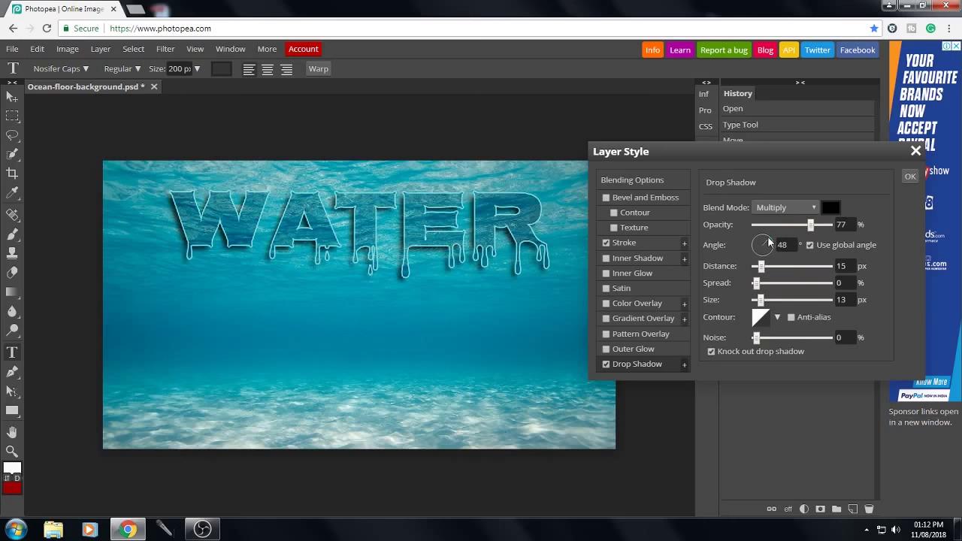
drag(757, 293, 760, 302)
click(761, 318)
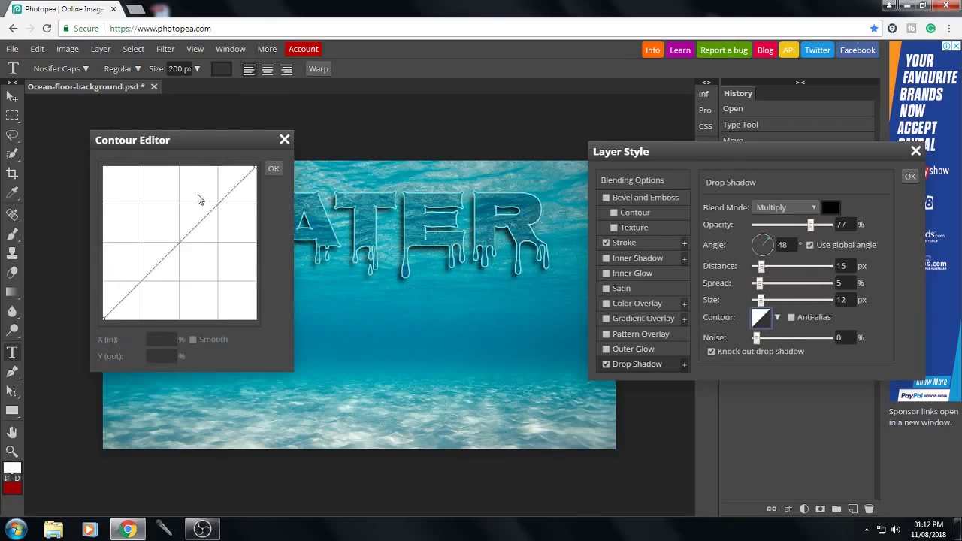
drag(229, 144, 722, 216)
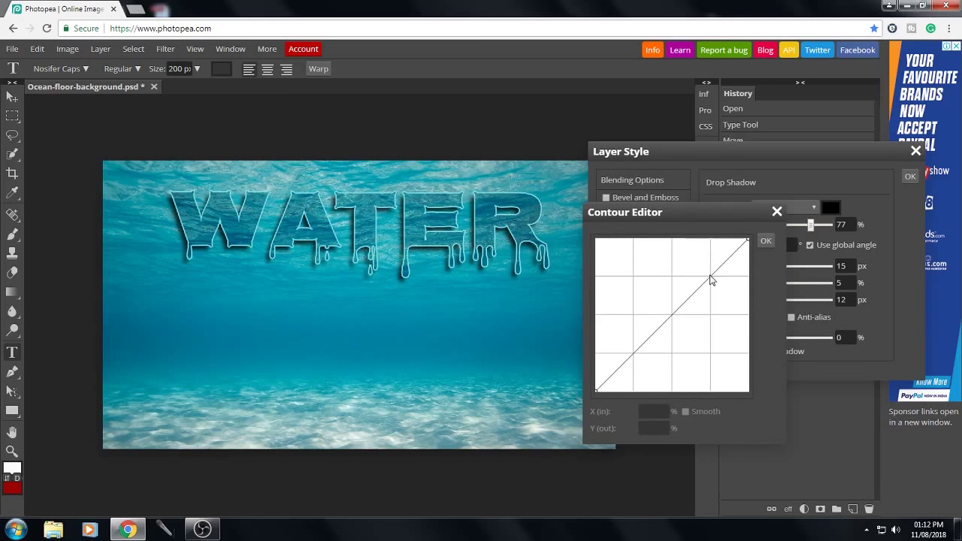
drag(710, 278, 693, 259)
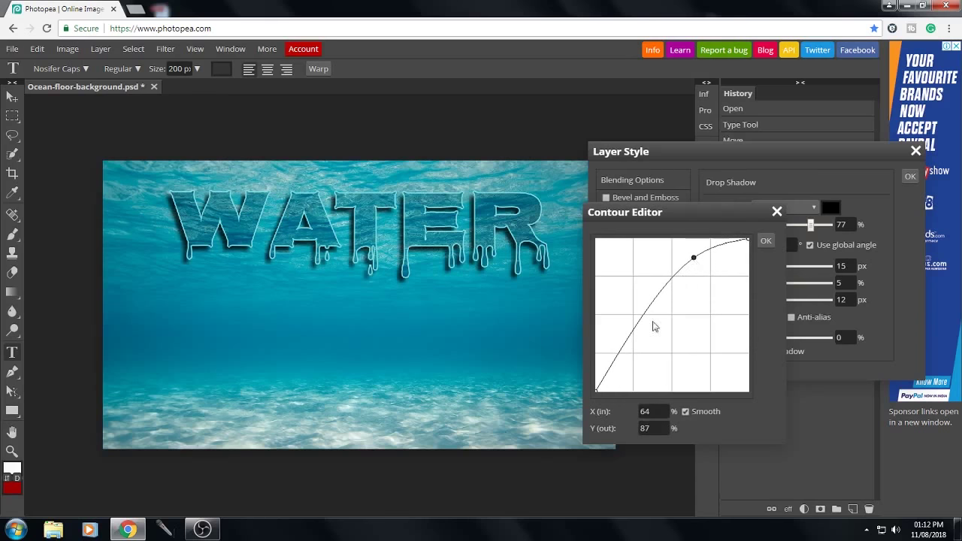
click(626, 341)
drag(636, 352, 647, 359)
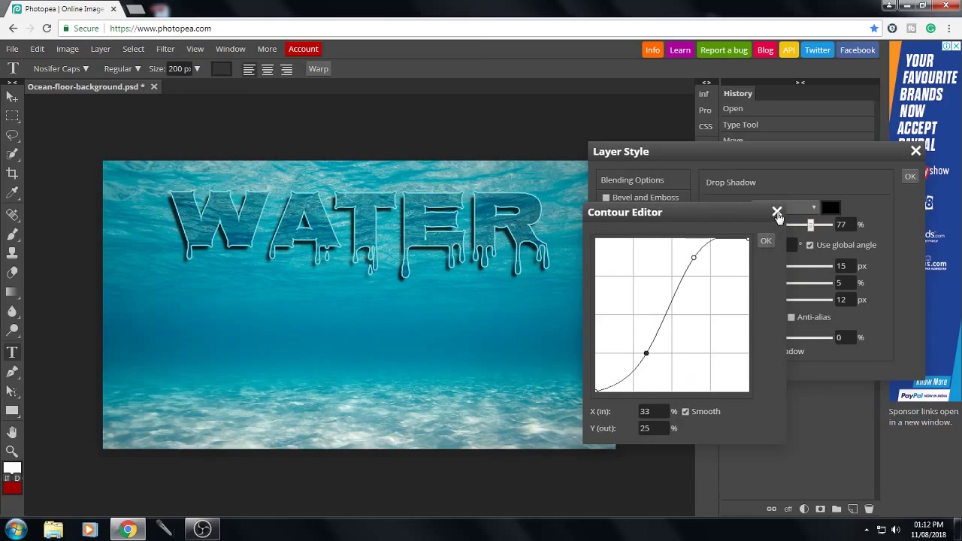
click(777, 212)
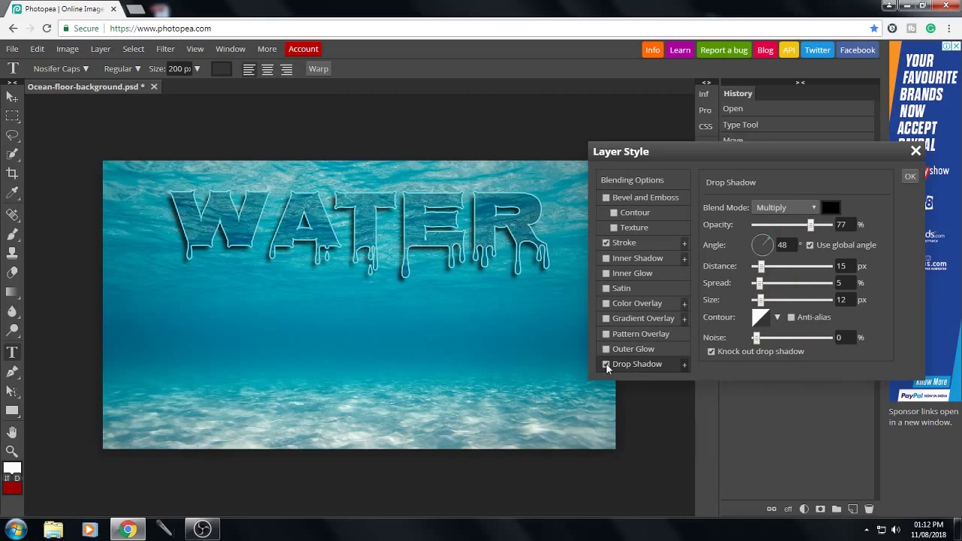
Step: Uncheck Drop Shadow and apply the outline-only layer style with OK
click(605, 364)
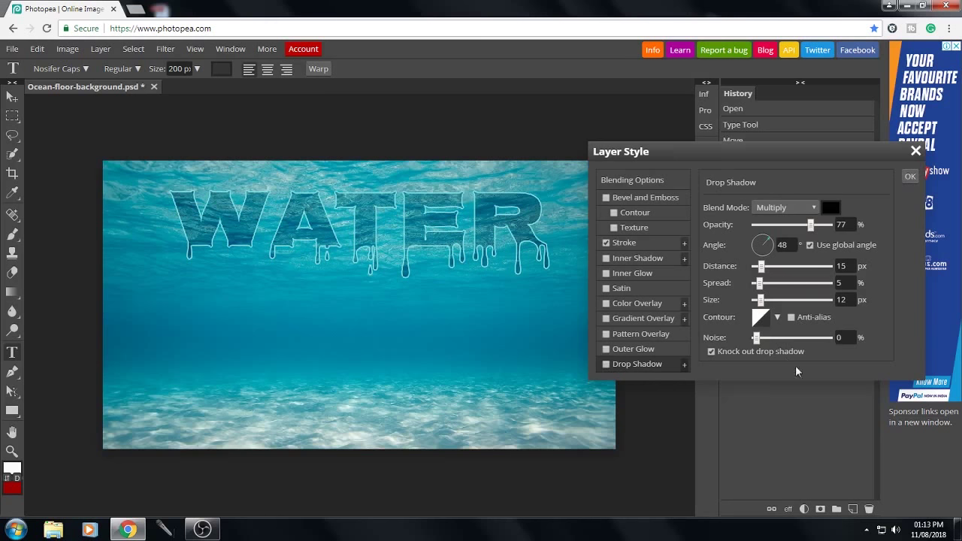
click(909, 177)
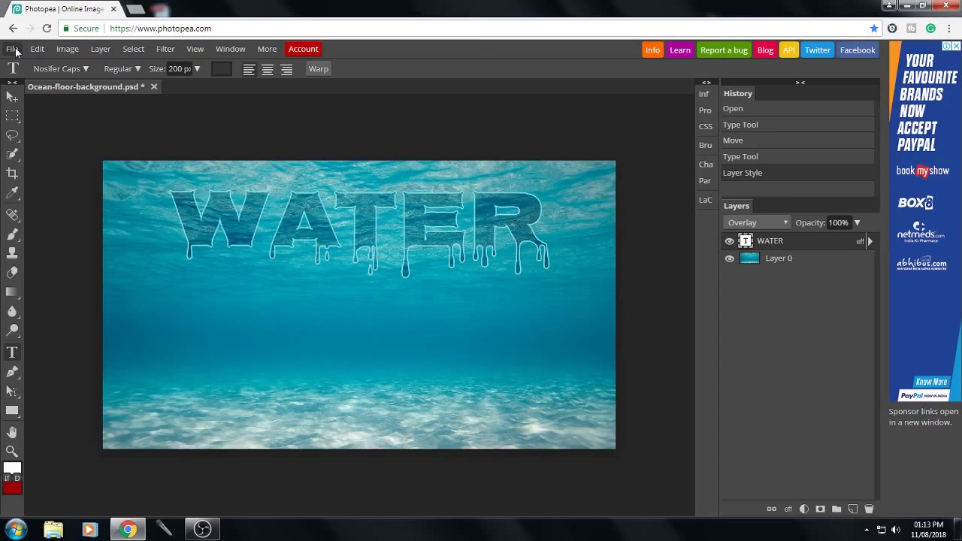
click(13, 50)
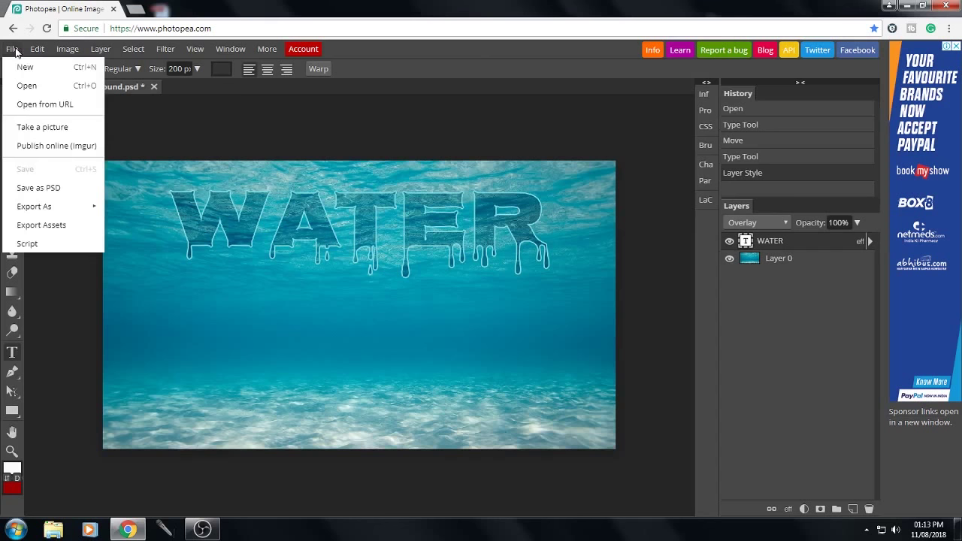
Step: Open CSR-Level-1-2-700x347.png and cancel the accidental text entry
click(36, 88)
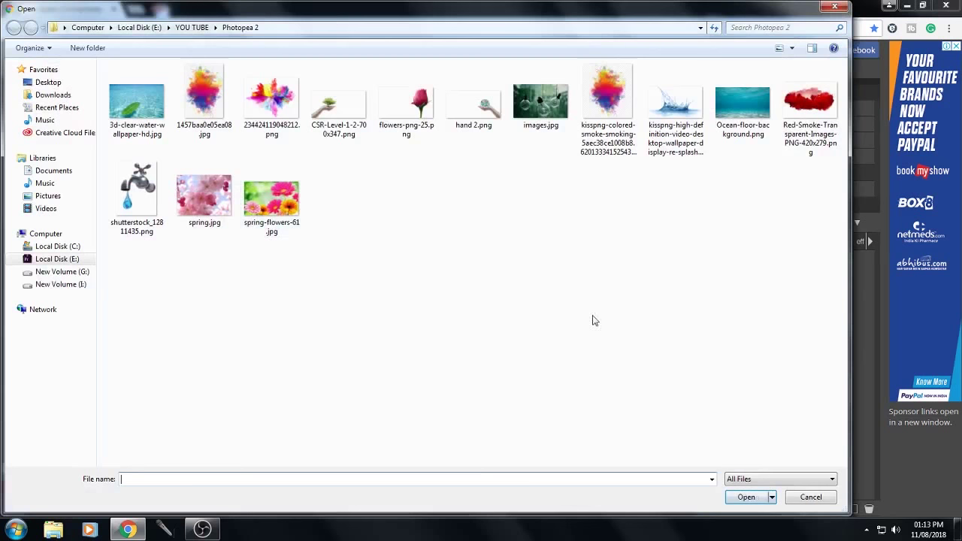
click(348, 118)
click(740, 498)
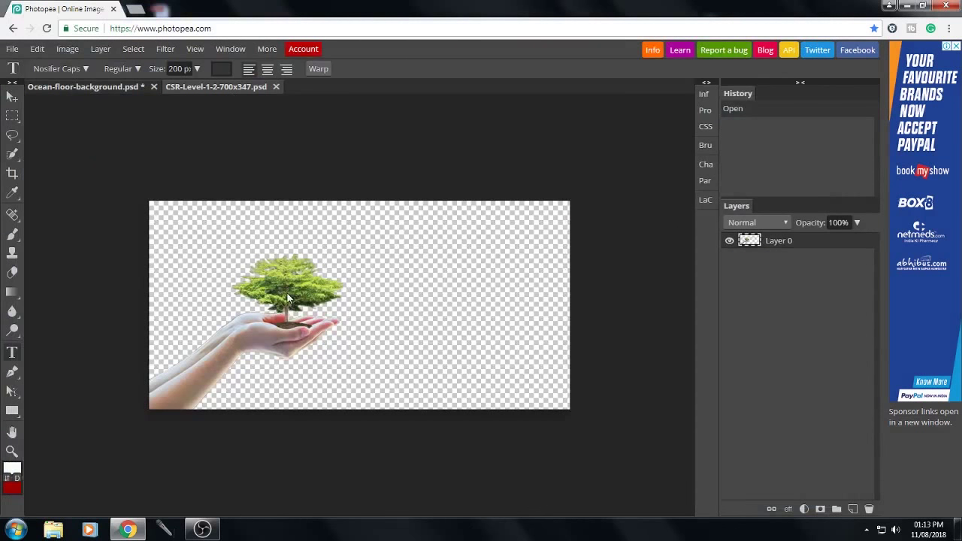
click(287, 295)
click(276, 261)
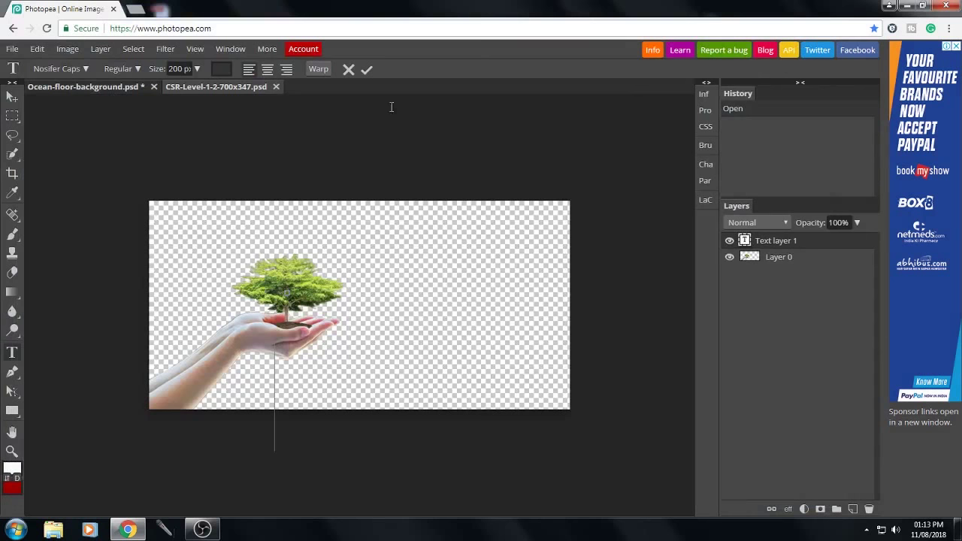
click(348, 70)
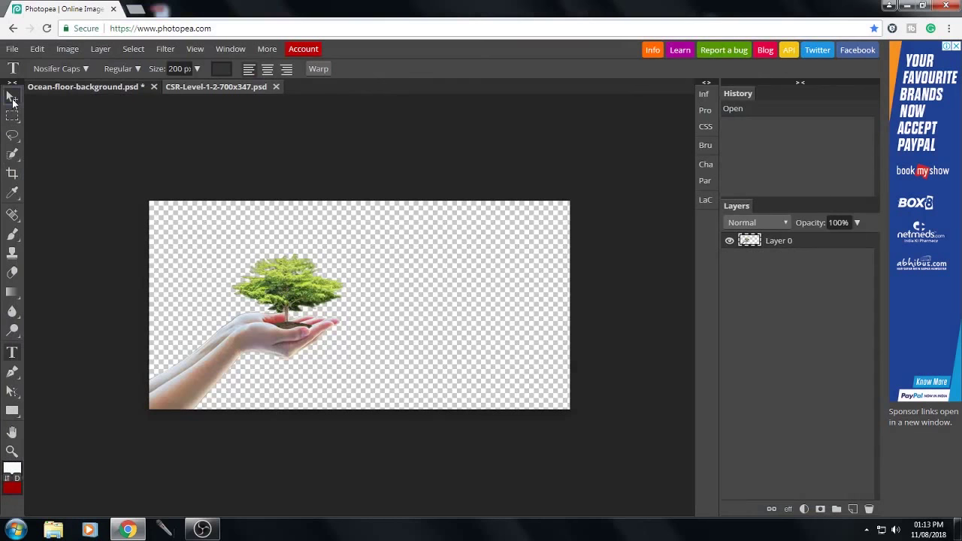
Step: Move the hands-and-tree image onto the ocean document at the bottom-left
click(12, 96)
drag(323, 248, 137, 127)
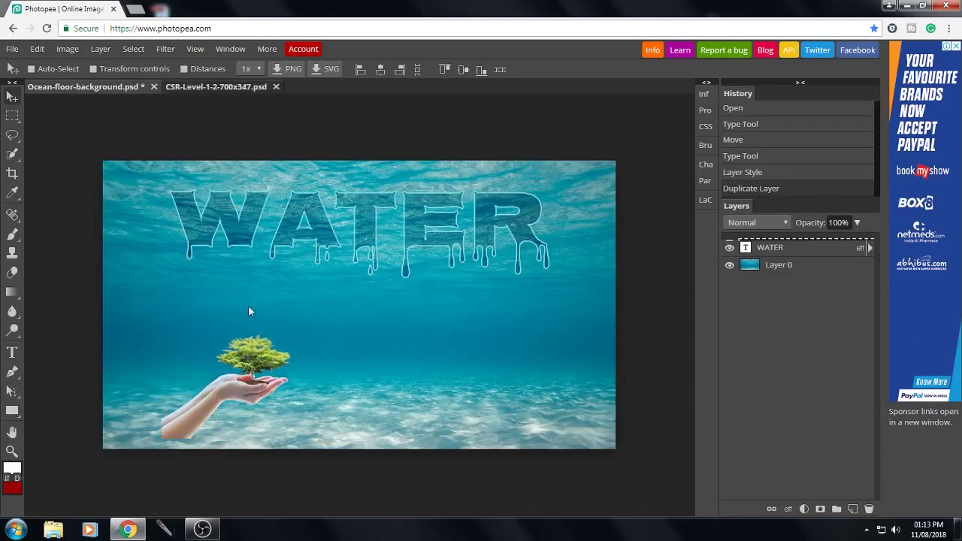
drag(250, 311, 196, 320)
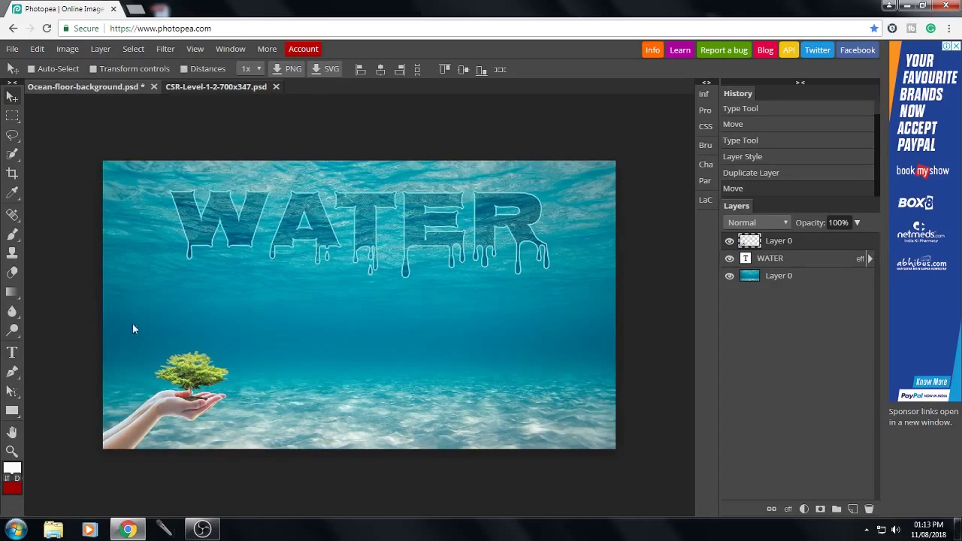
Step: Free Transform the hands-and-tree layer up to about 130% and commit it
click(42, 52)
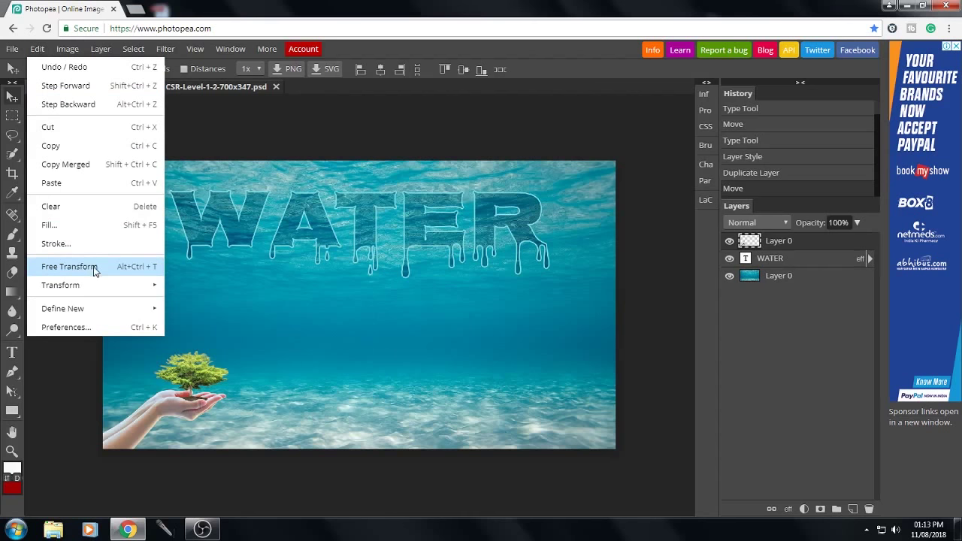
click(95, 267)
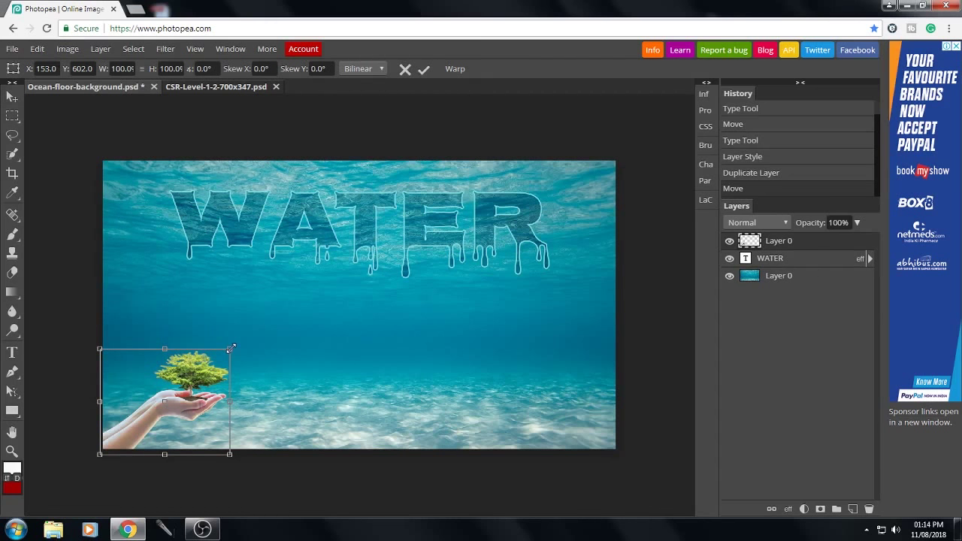
drag(231, 348, 272, 311)
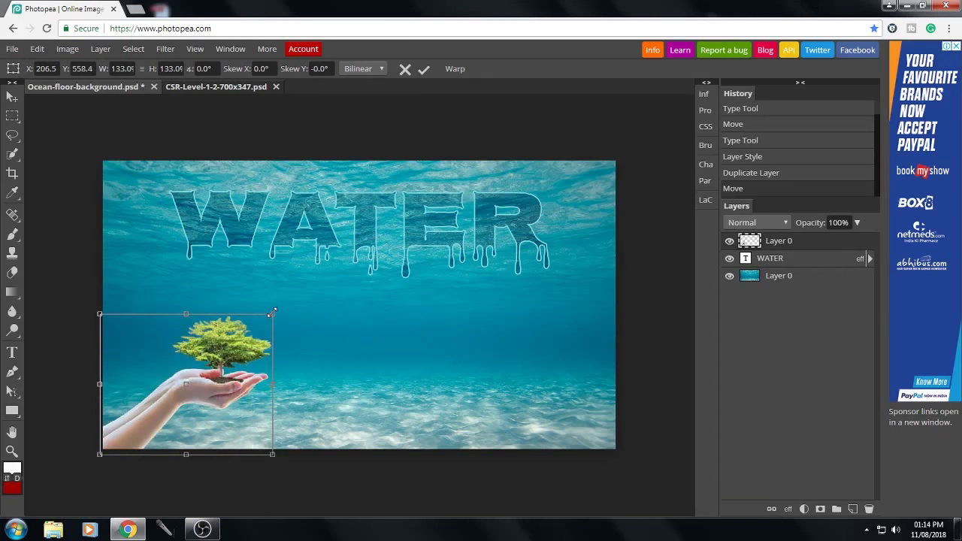
drag(272, 313, 268, 316)
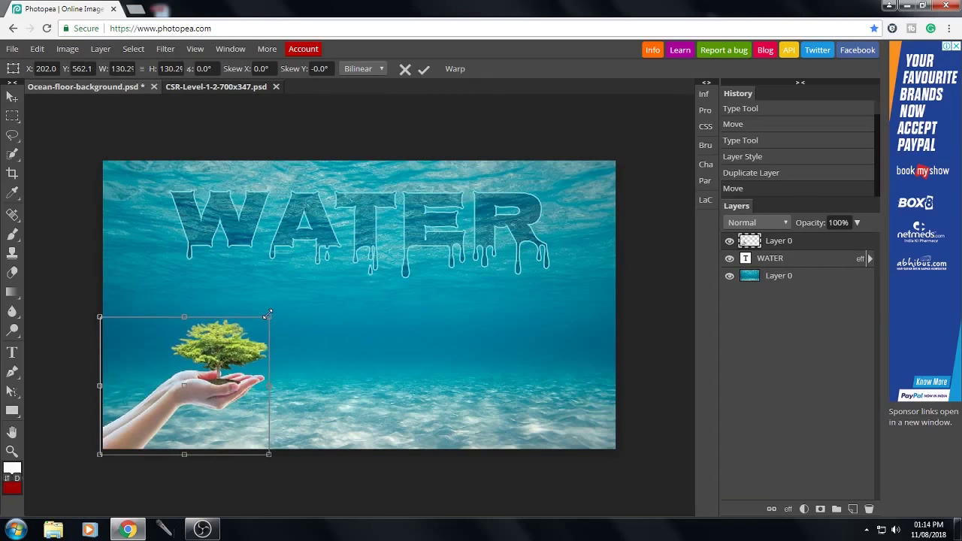
click(426, 69)
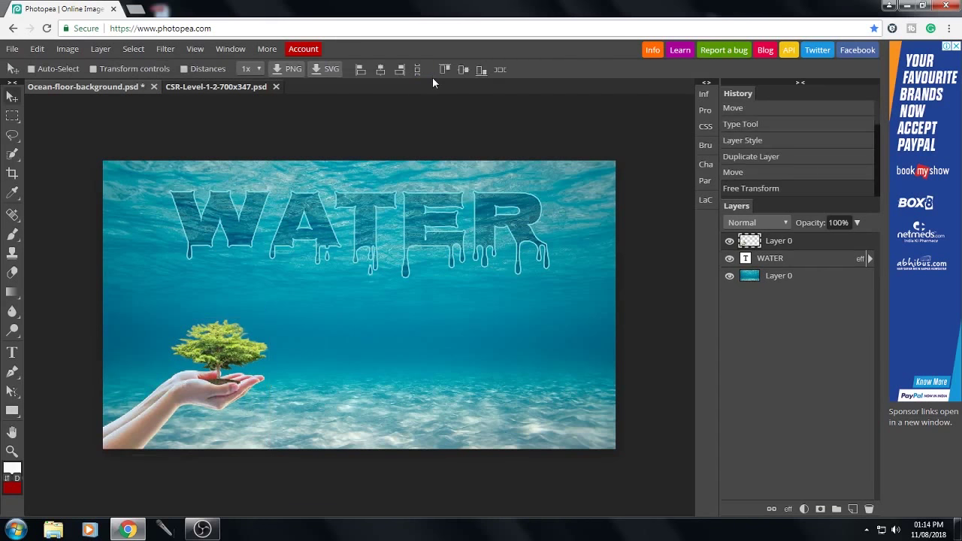
Step: Open hand 2.png and drag it into the ocean scene's lower right
click(12, 49)
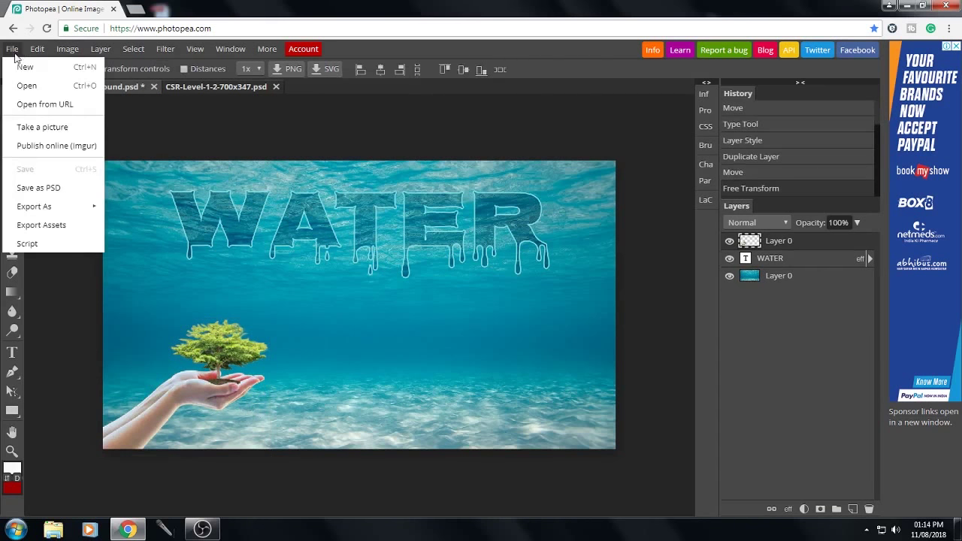
click(27, 86)
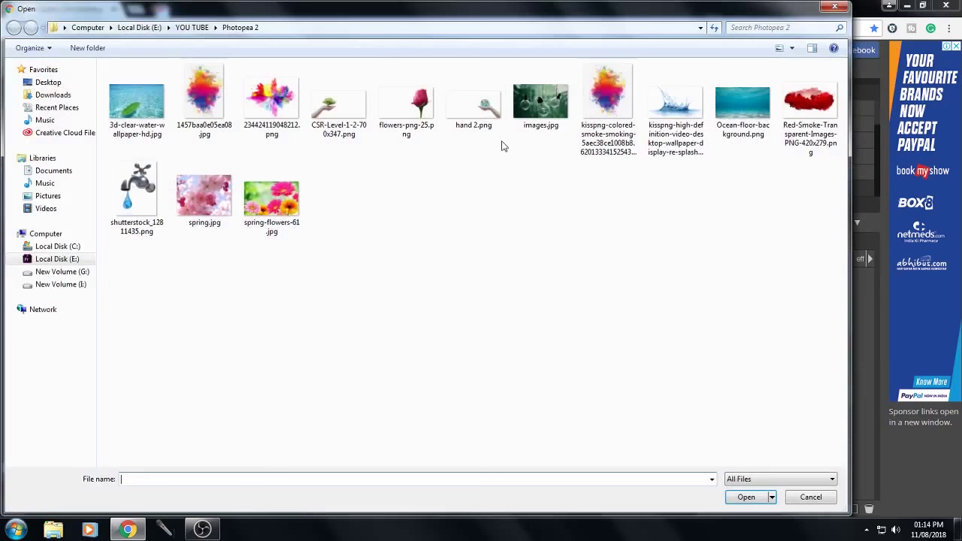
click(485, 109)
click(741, 498)
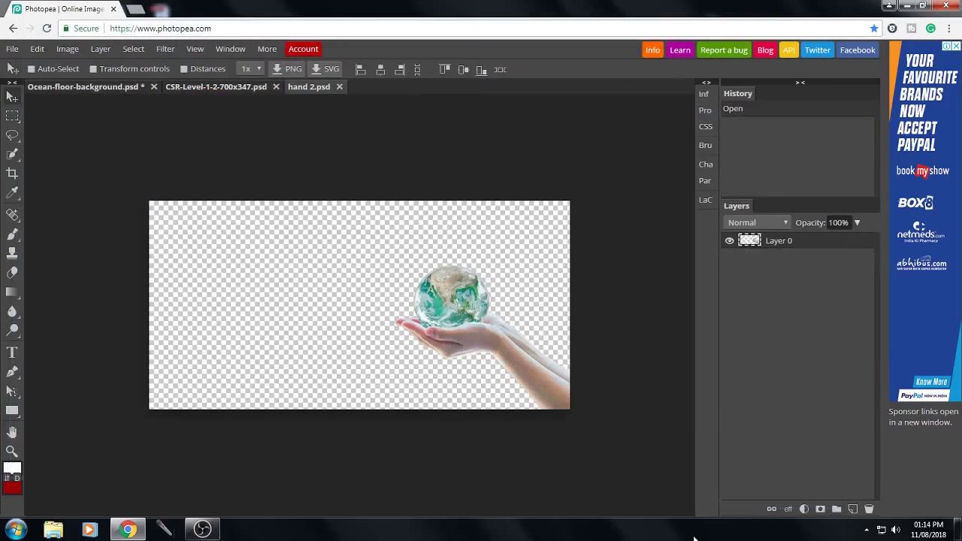
drag(425, 331, 120, 91)
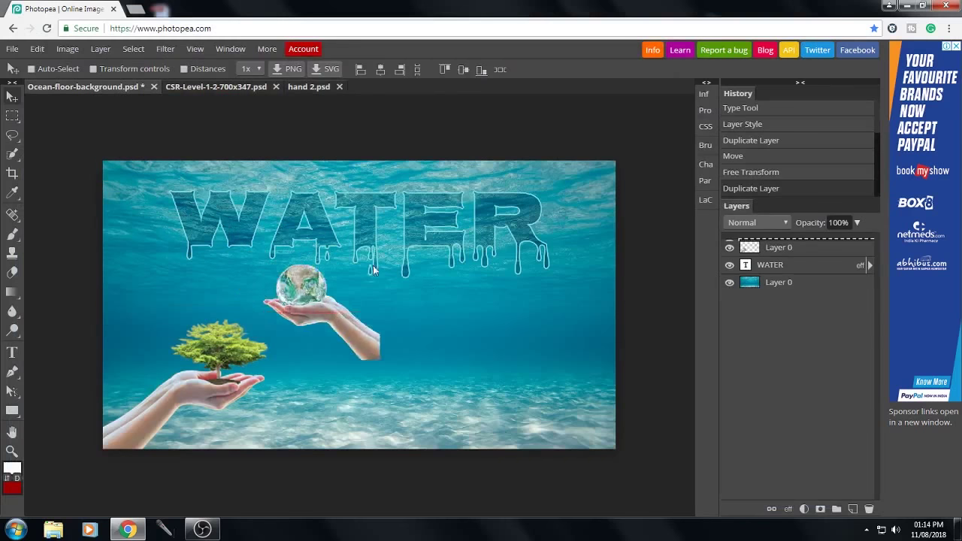
drag(119, 88, 556, 331)
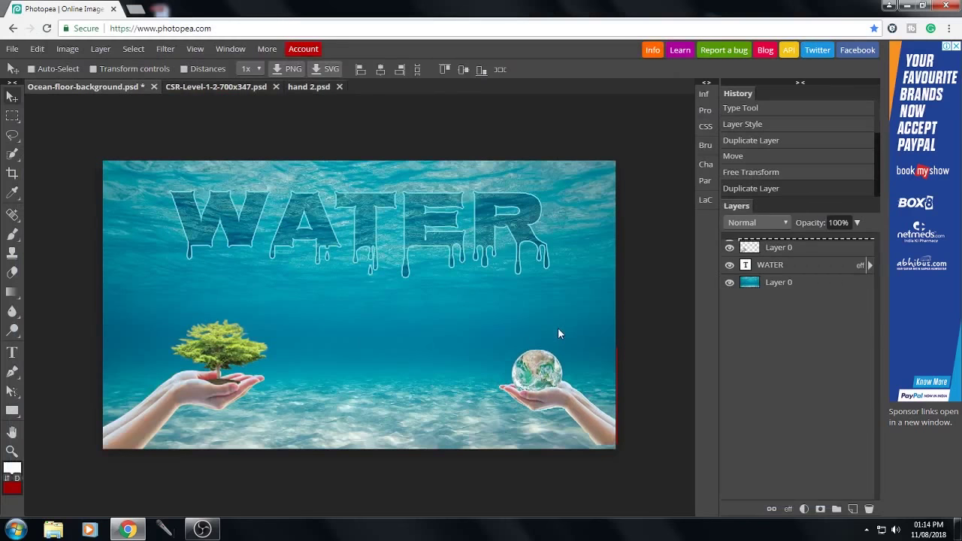
Step: Free Transform the hand-and-globe layer up to about 125% and commit it
click(37, 49)
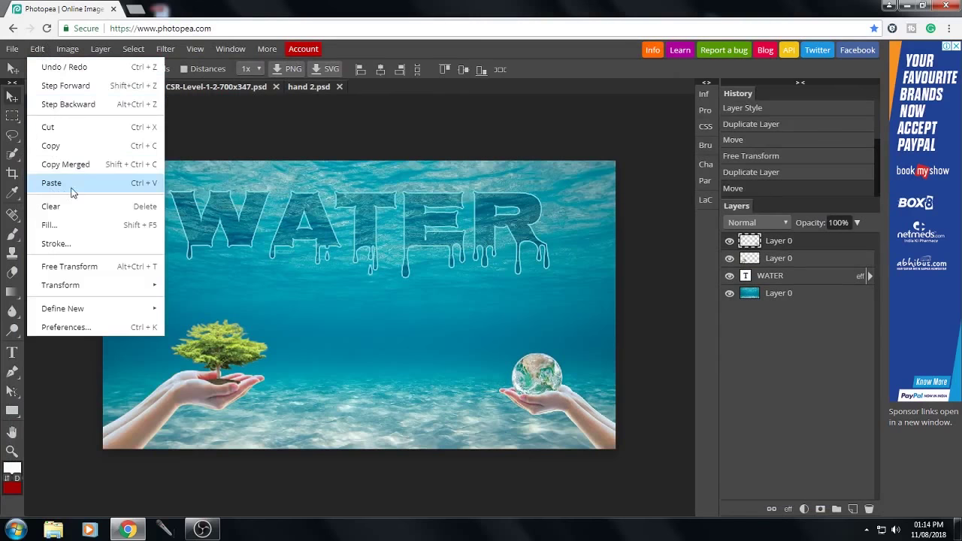
click(60, 266)
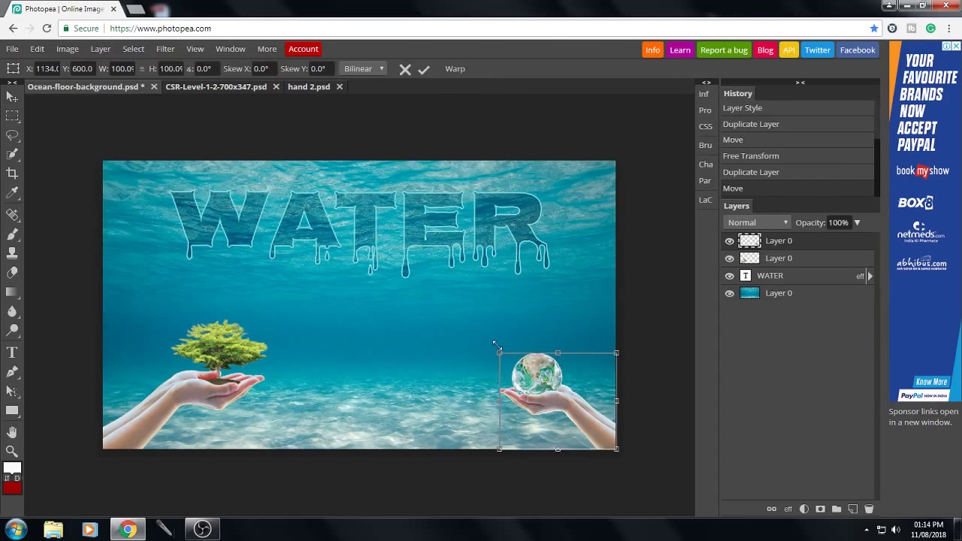
mouse_move(500, 352)
mouse_down()
mouse_move(453, 300)
mouse_move(469, 325)
mouse_up()
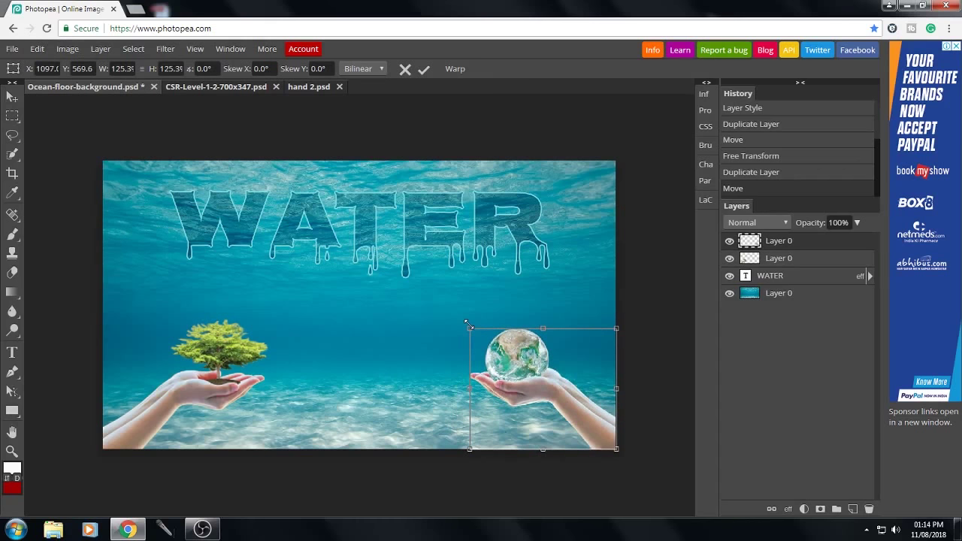
click(425, 72)
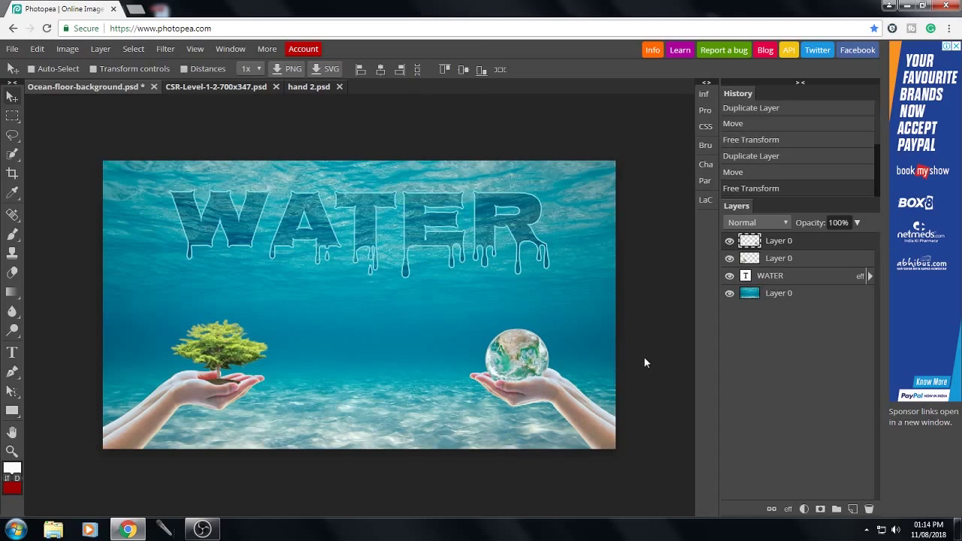
Step: Try a drop shadow on the WATER layer's style, then remove it
click(779, 280)
right_click(778, 280)
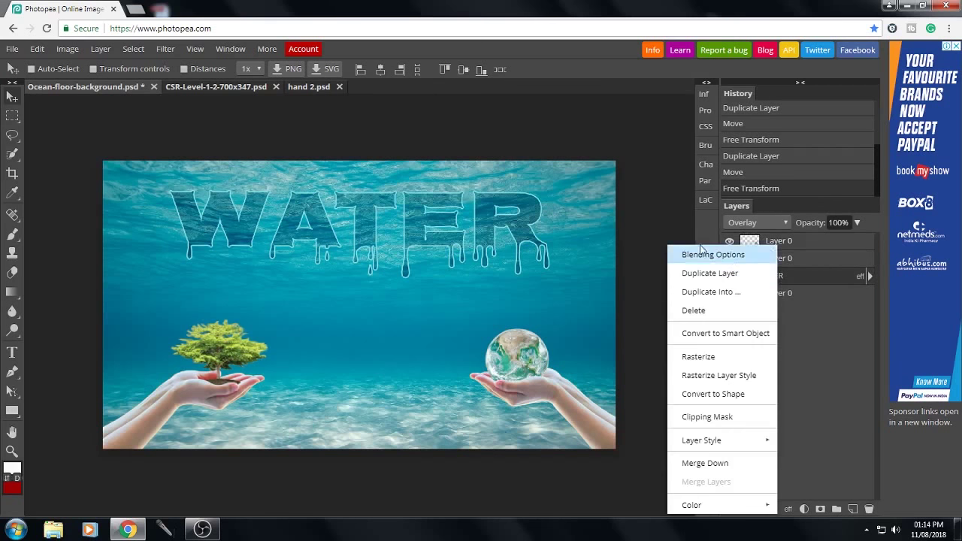
click(705, 253)
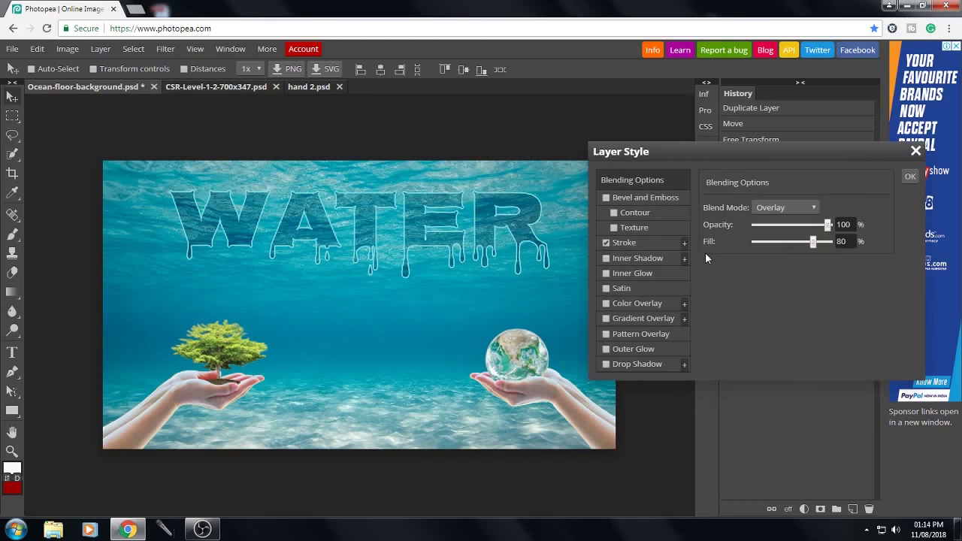
click(640, 364)
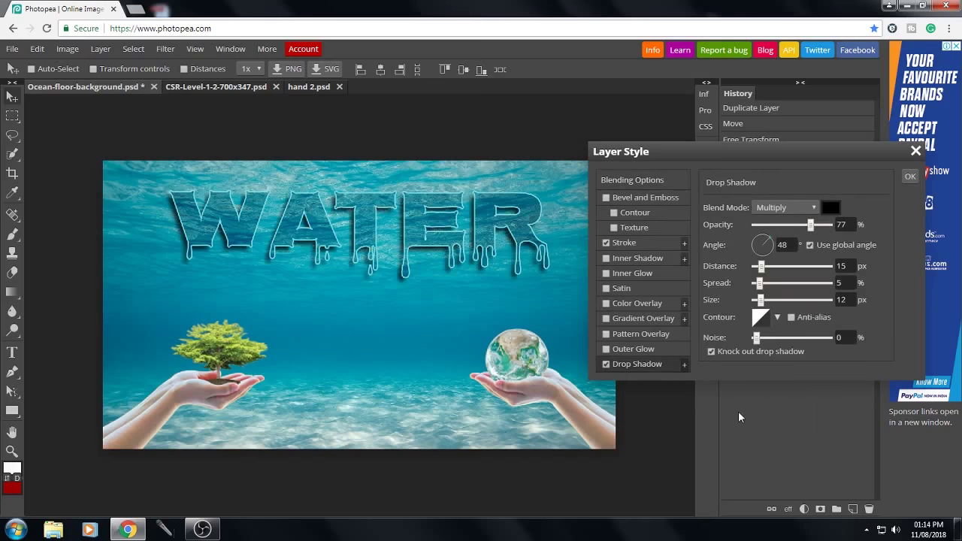
click(606, 364)
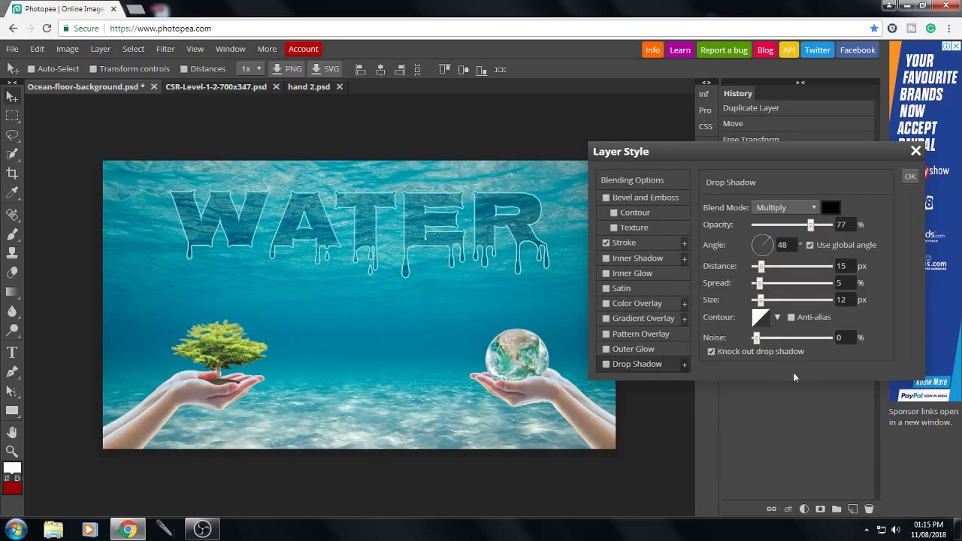
click(910, 177)
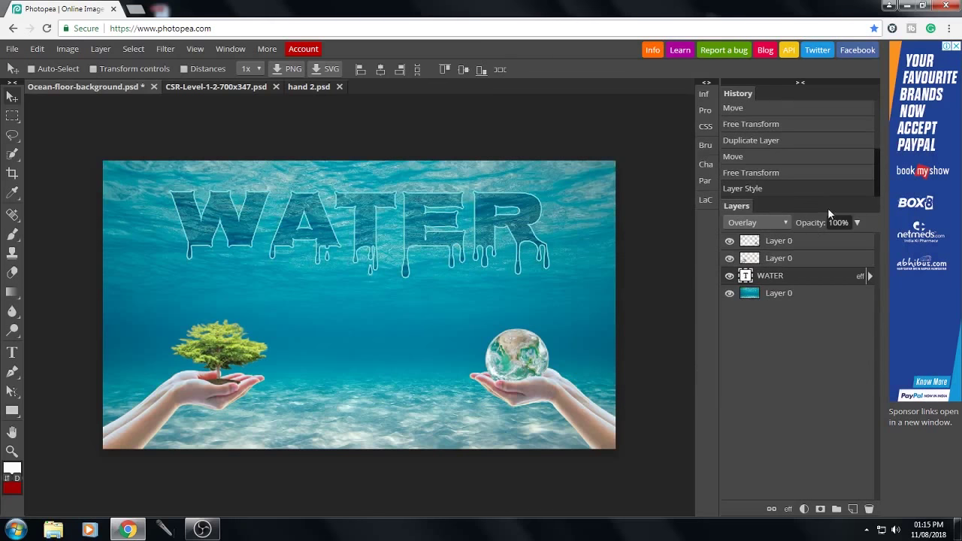
Step: Lower the WATER text's Fill to 70% in Blending Options
right_click(775, 277)
click(711, 256)
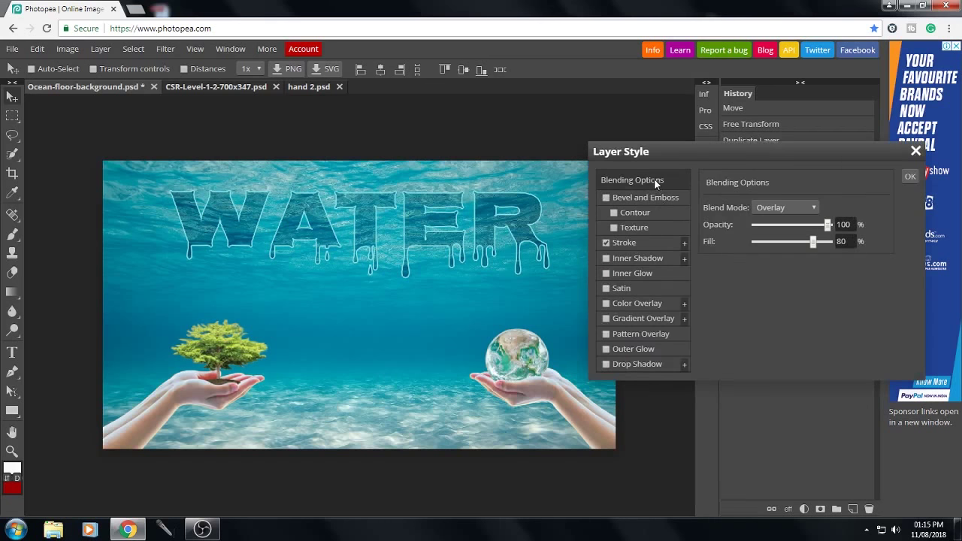
drag(812, 242, 800, 242)
double_click(842, 242)
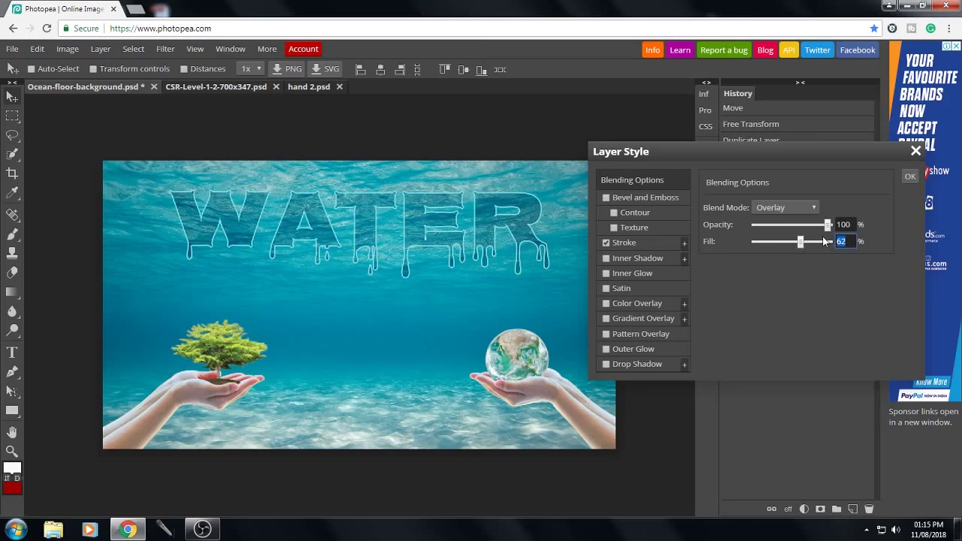
text(70)
click(909, 175)
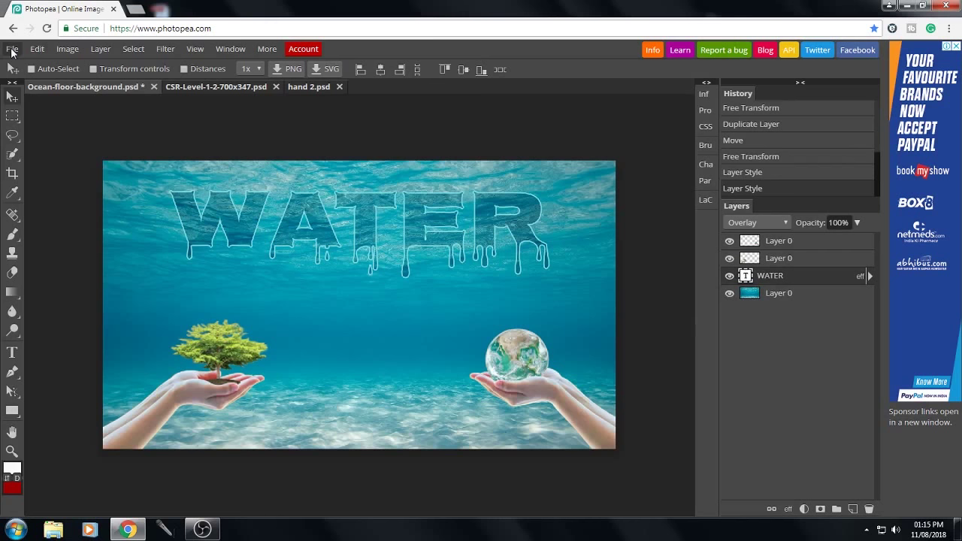
Step: Export the image as JPG with Quality set to 100%
click(11, 52)
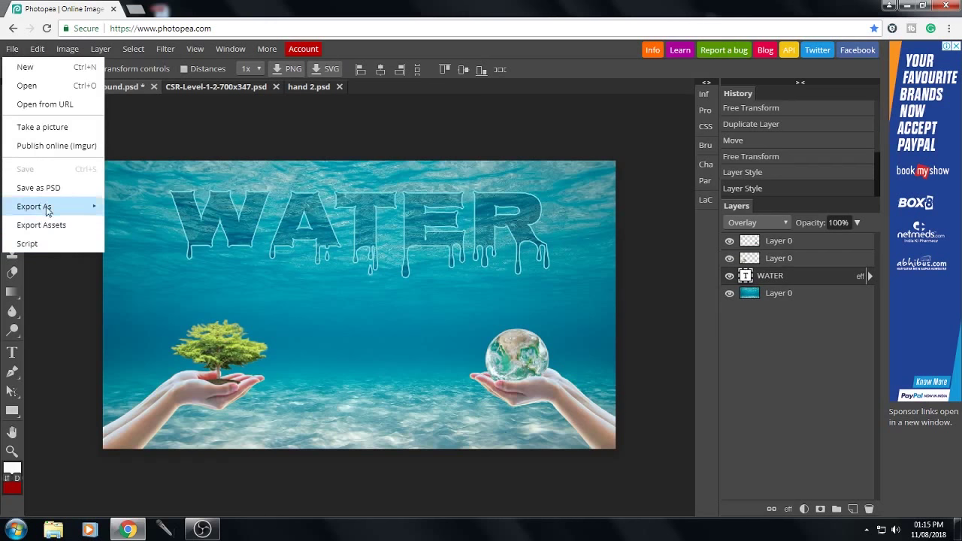
mouse_move(38, 205)
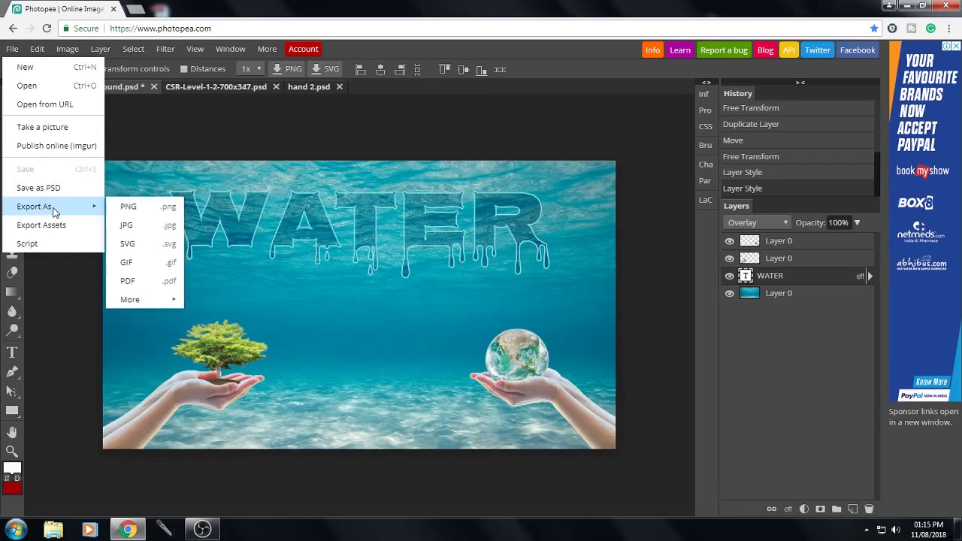
click(129, 227)
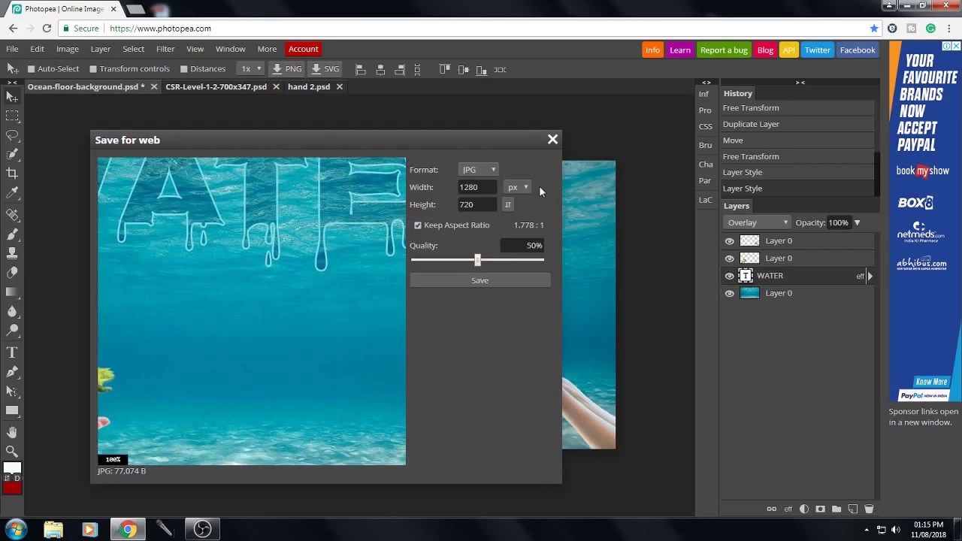
click(492, 171)
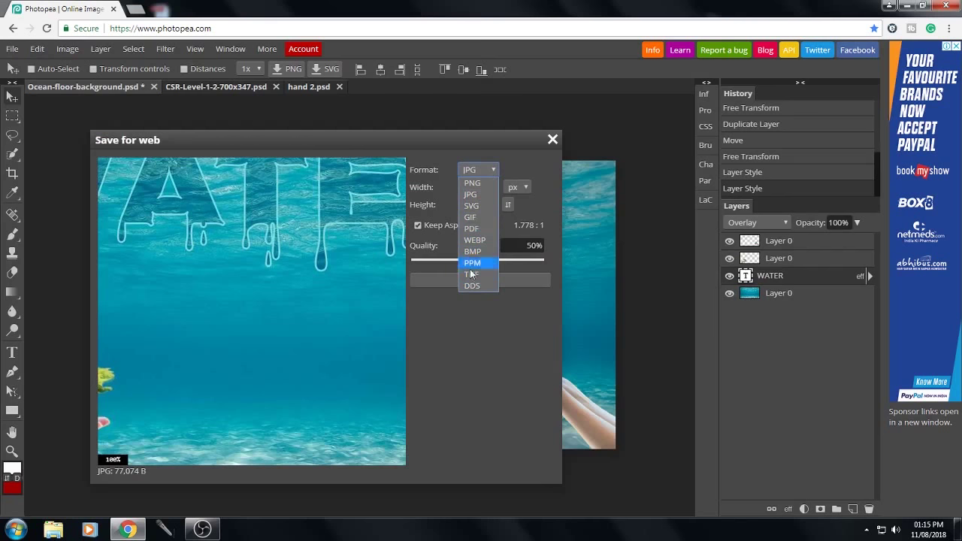
click(475, 195)
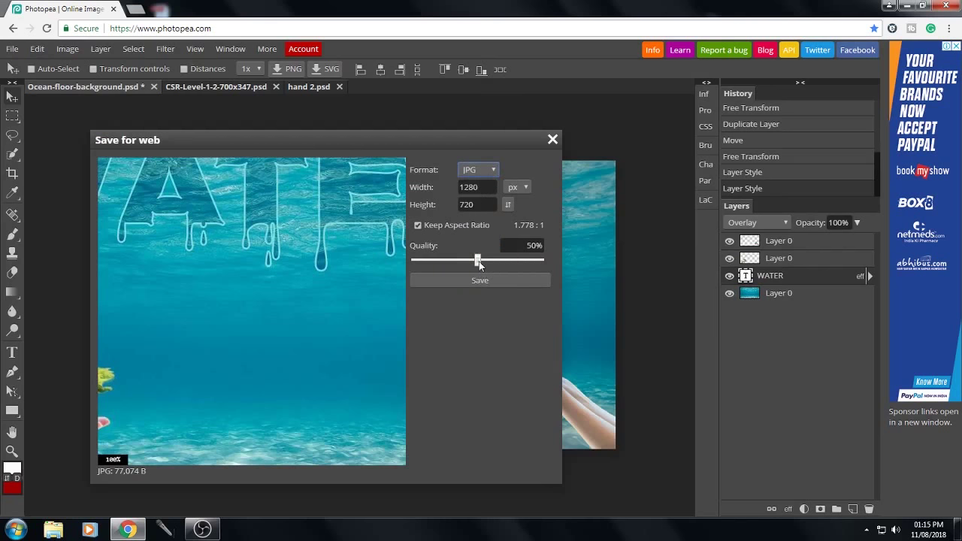
drag(477, 260, 524, 261)
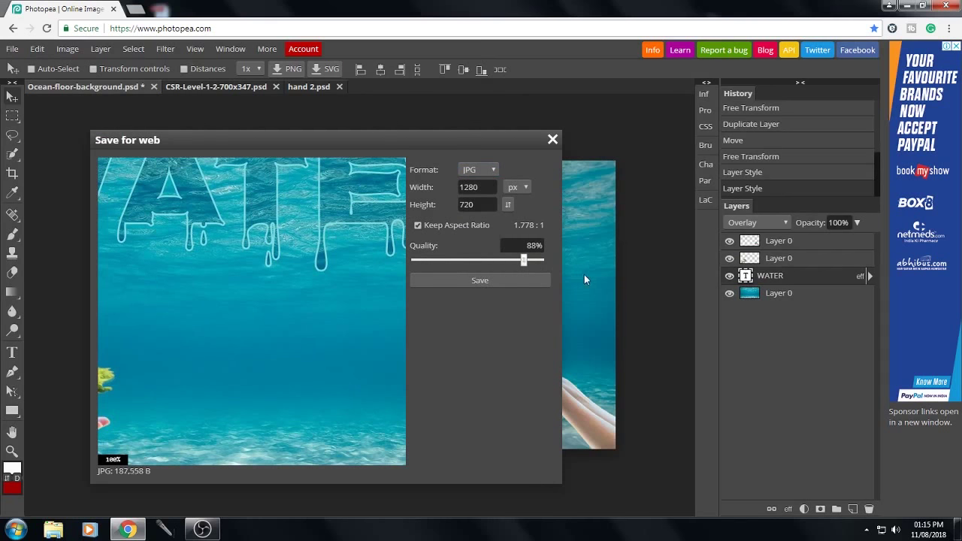
drag(584, 279, 586, 276)
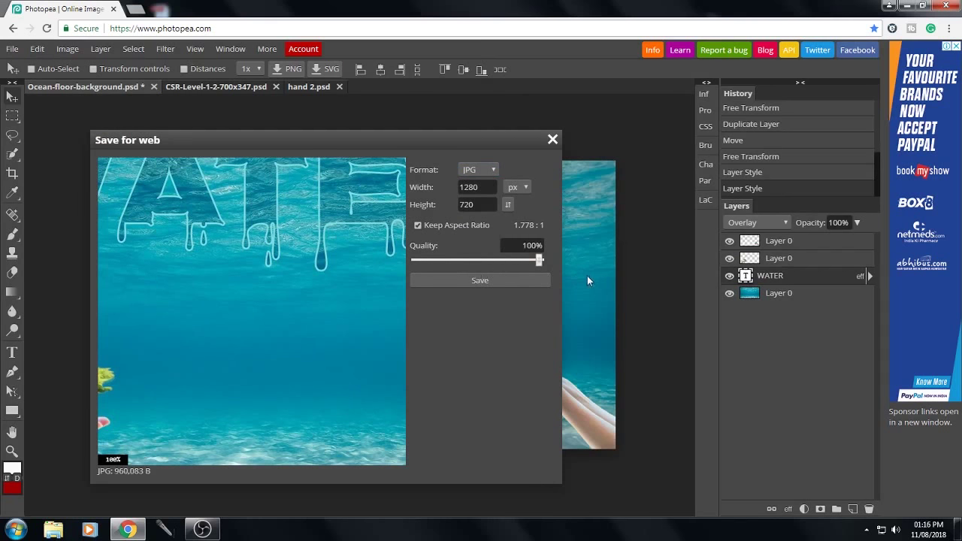
Step: Save Ocean-floor-background.jpg to the Desktop
click(486, 281)
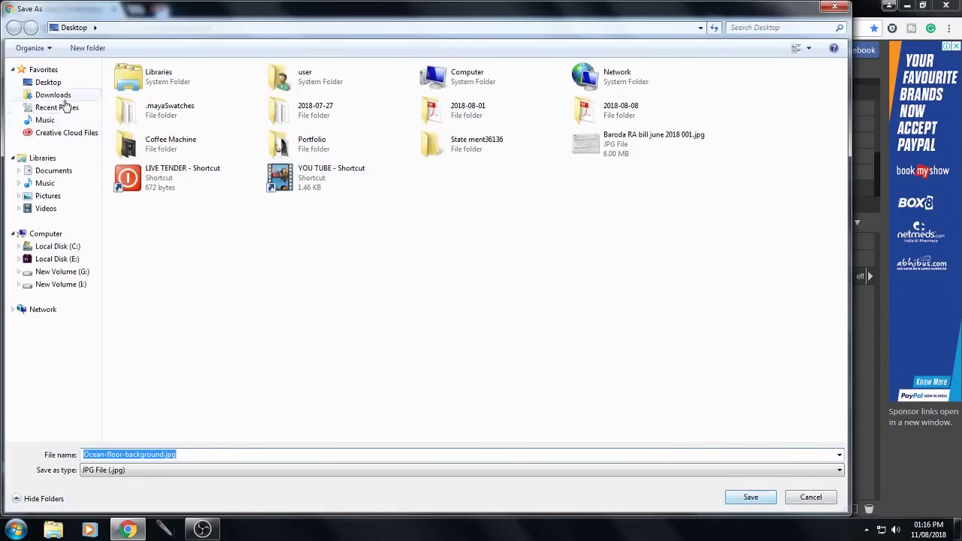
click(60, 83)
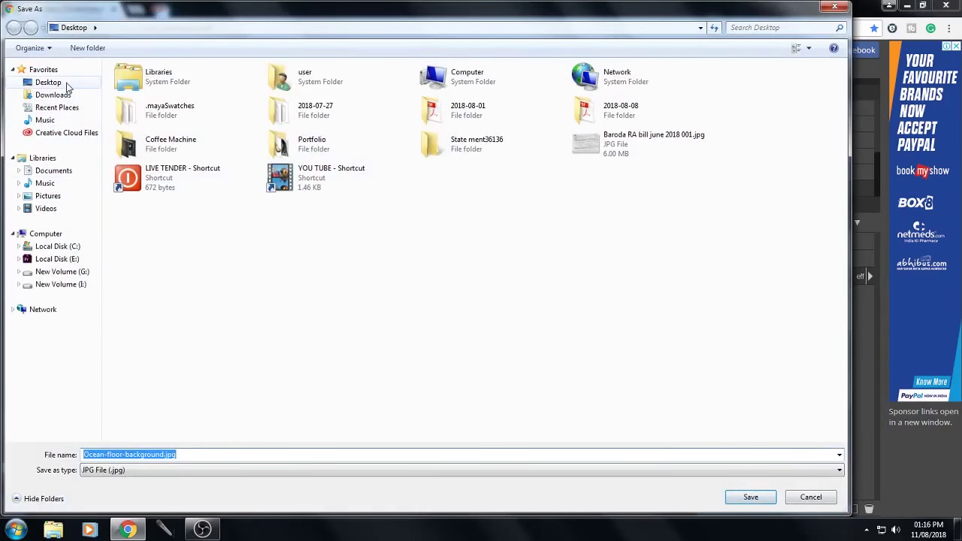
click(748, 498)
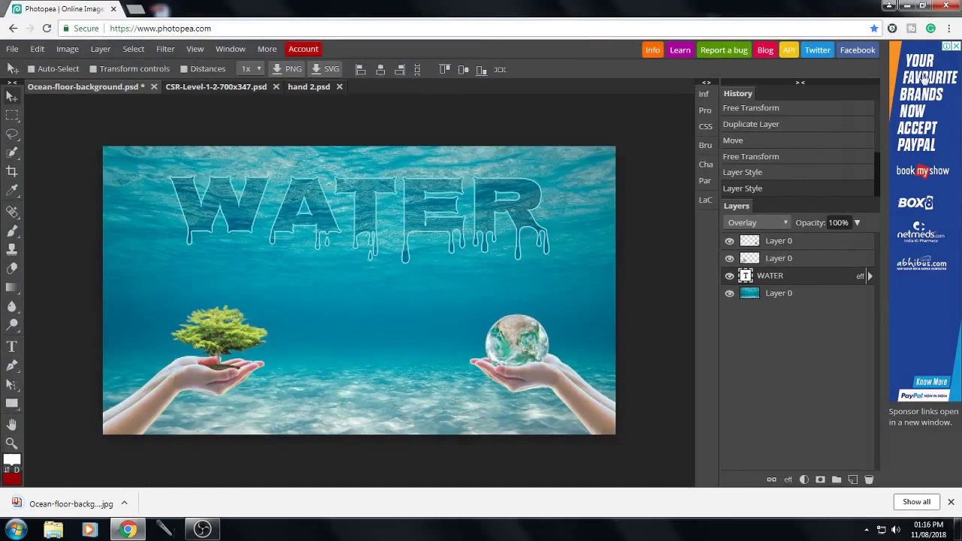
Step: Open Ocean-floor-background.jpg from the desktop in Microsoft Office Picture Manager
click(889, 5)
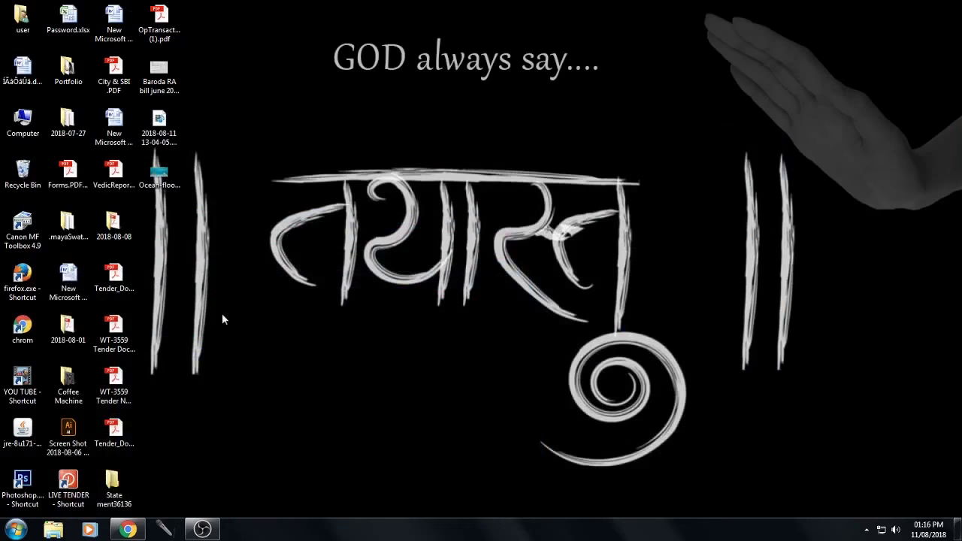
right_click(171, 160)
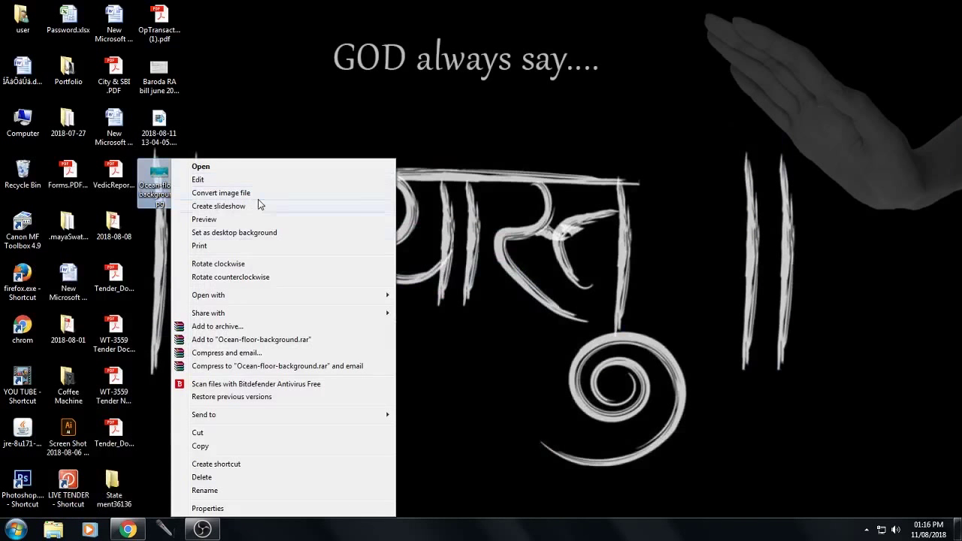
mouse_move(208, 295)
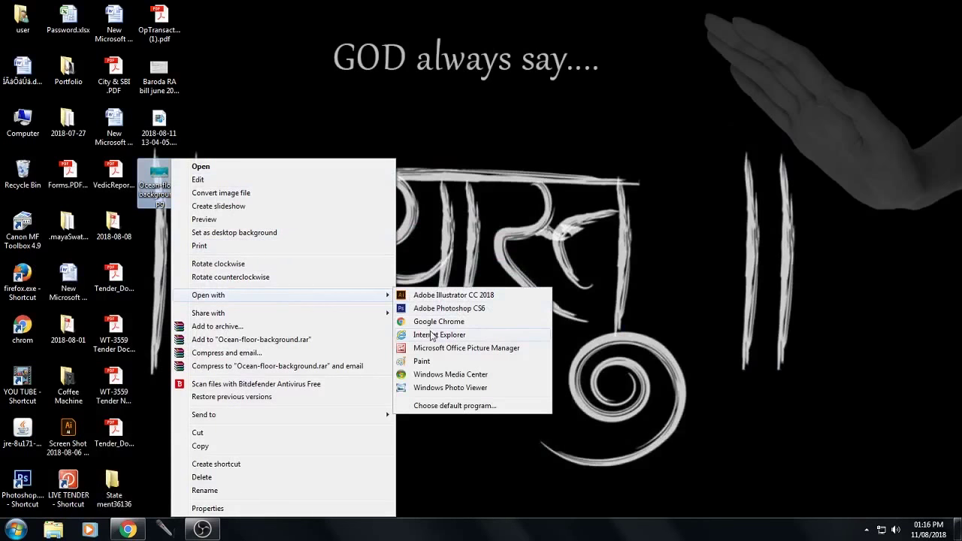
click(444, 348)
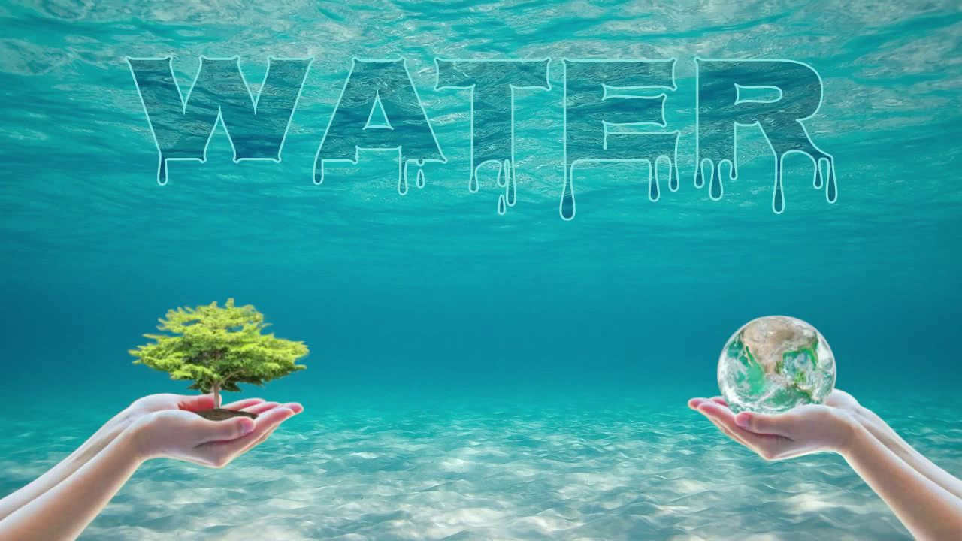